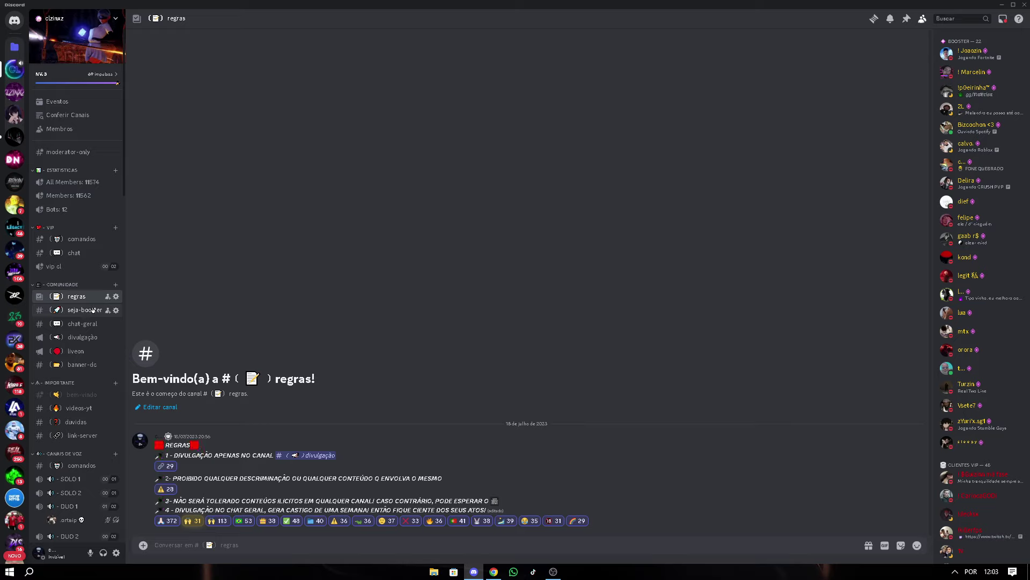
Open the apks channel in the FREE FIRE category to see the custom resolution download, and minimize Discord
{"action": "scroll", "coordinate": [86, 296], "scroll_direction": "down", "scroll_amount": 8}
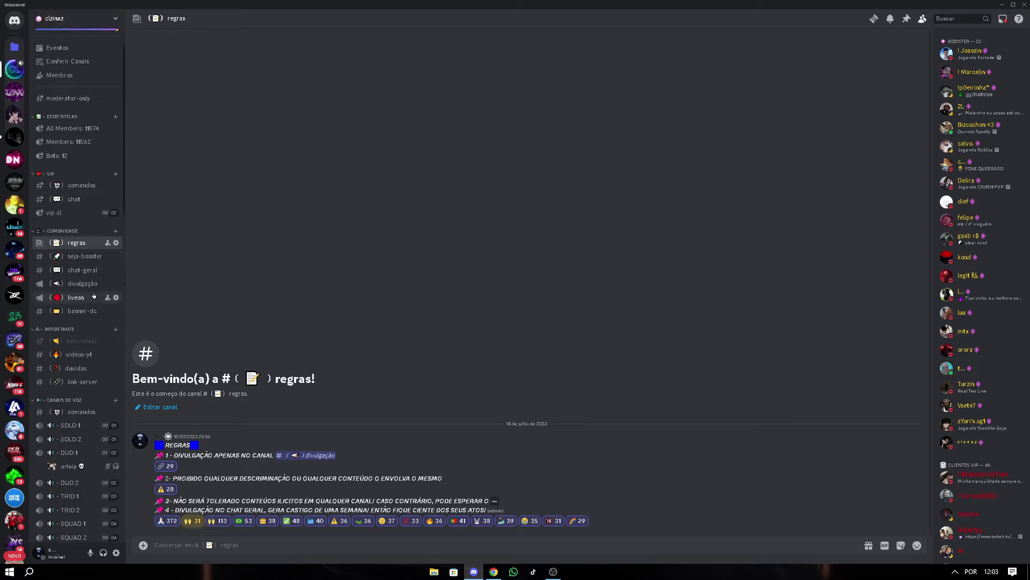
{"action": "scroll", "coordinate": [99, 323], "scroll_direction": "down", "scroll_amount": 8}
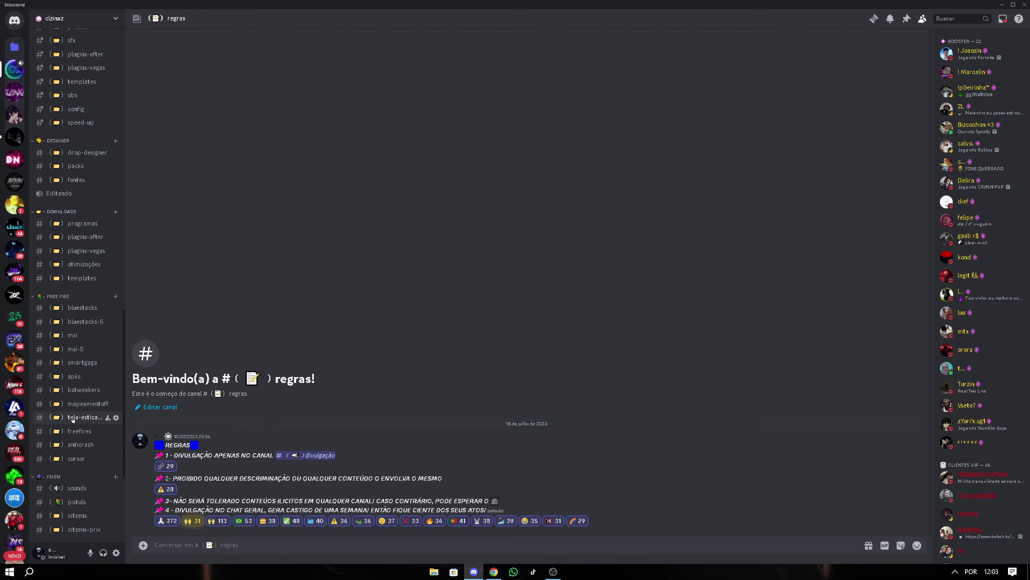
{"action": "left_click", "coordinate": [74, 376]}
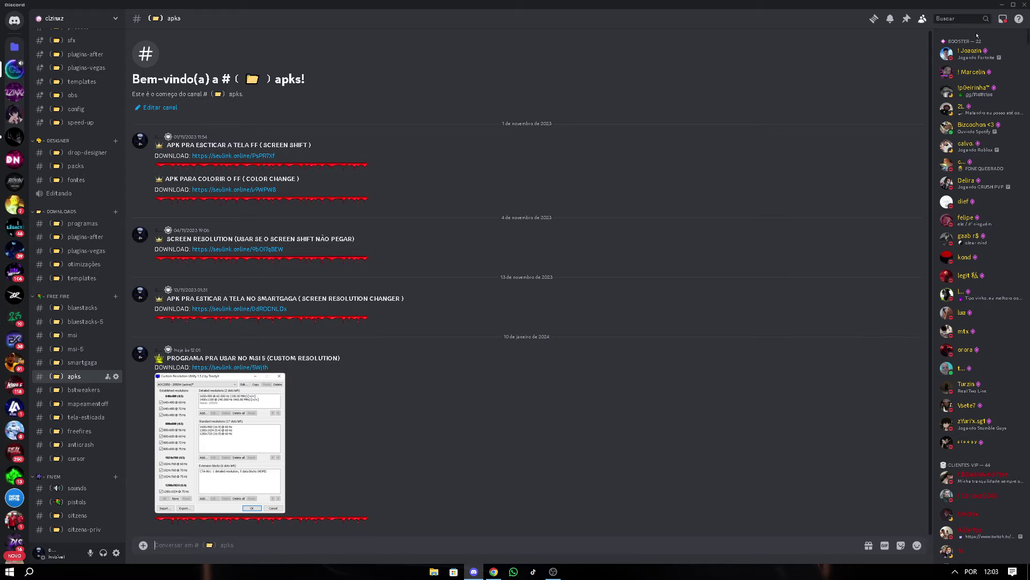
{"action": "left_click", "coordinate": [1002, 4]}
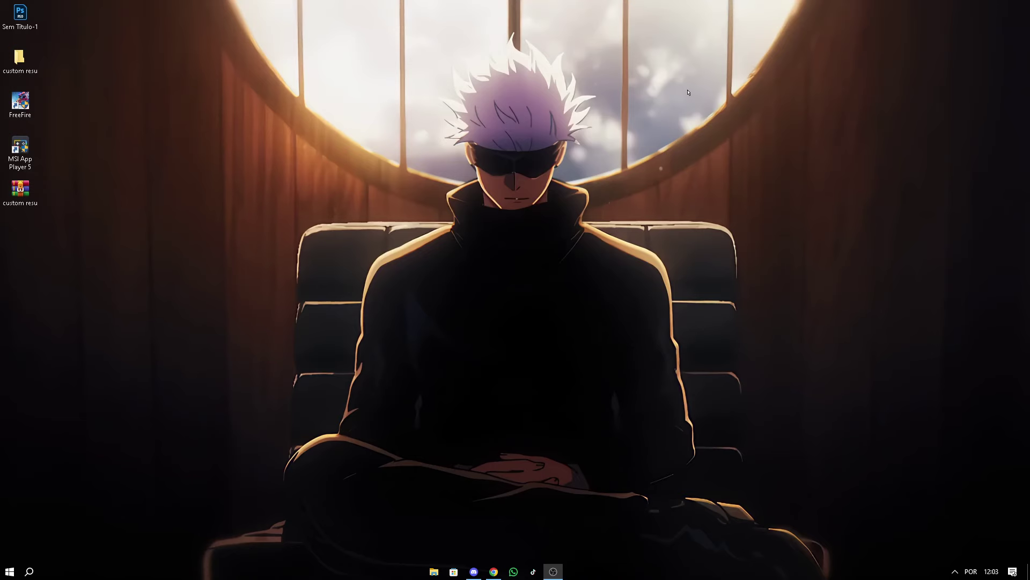
Refresh the desktop, move the custom resu folder to an empty area and put the custom resu archive in its former place
{"action": "right_click", "coordinate": [701, 226]}
{"action": "left_click", "coordinate": [719, 257]}
{"action": "left_click_drag", "start_coordinate": [20, 61], "coordinate": [189, 189]}
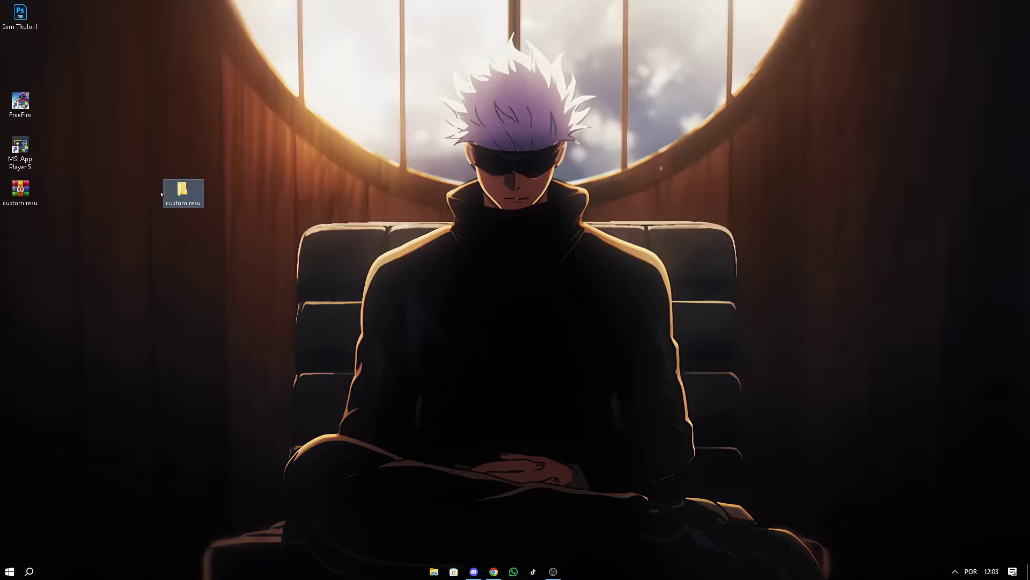
{"action": "left_click_drag", "start_coordinate": [21, 189], "coordinate": [20, 61]}
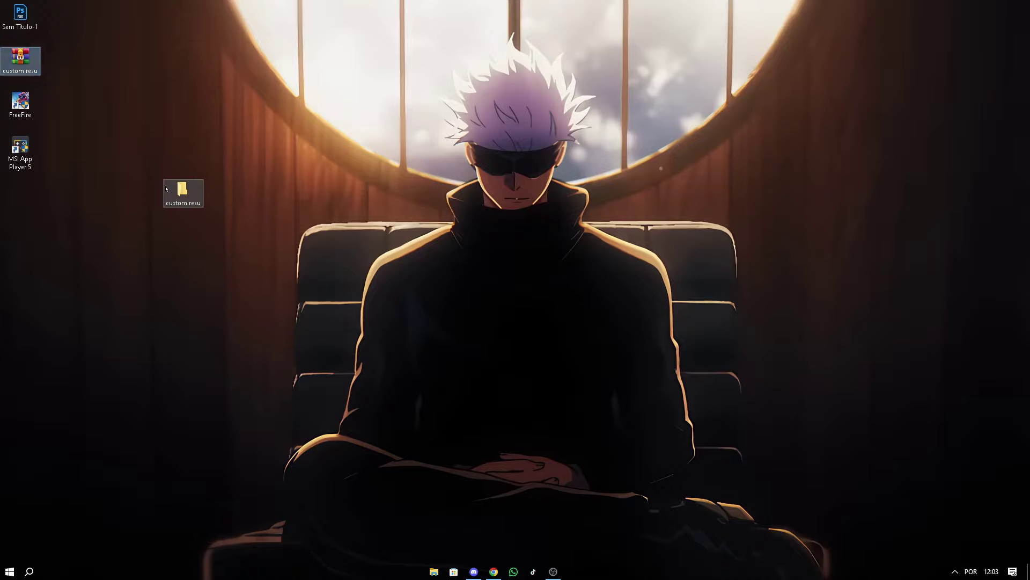
Launch CRU from the custom resu folder, move its window aside and keep the AOC2050 - 2050W display in the configuration
{"action": "double_click", "coordinate": [180, 202]}
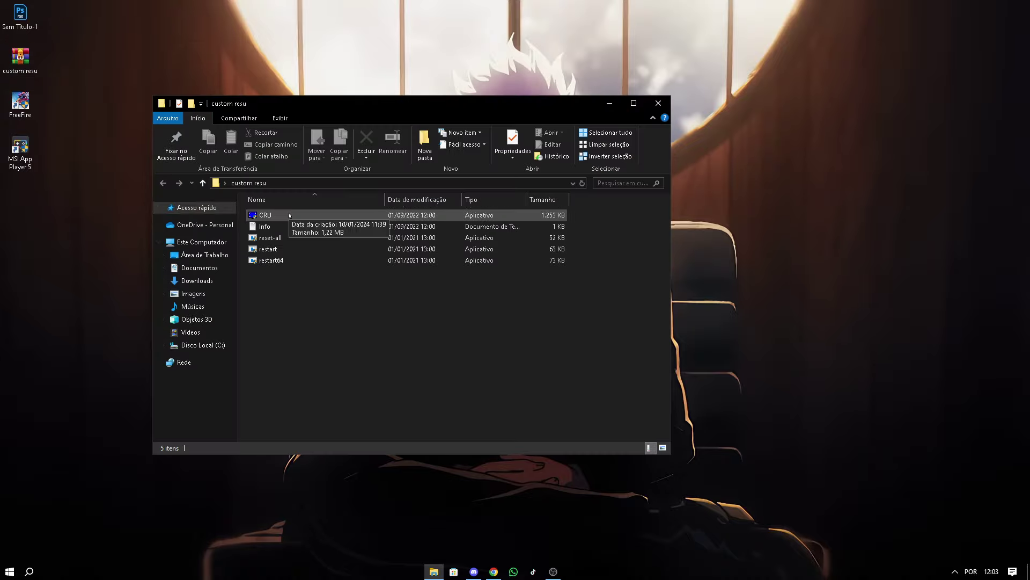
{"action": "double_click", "coordinate": [265, 215]}
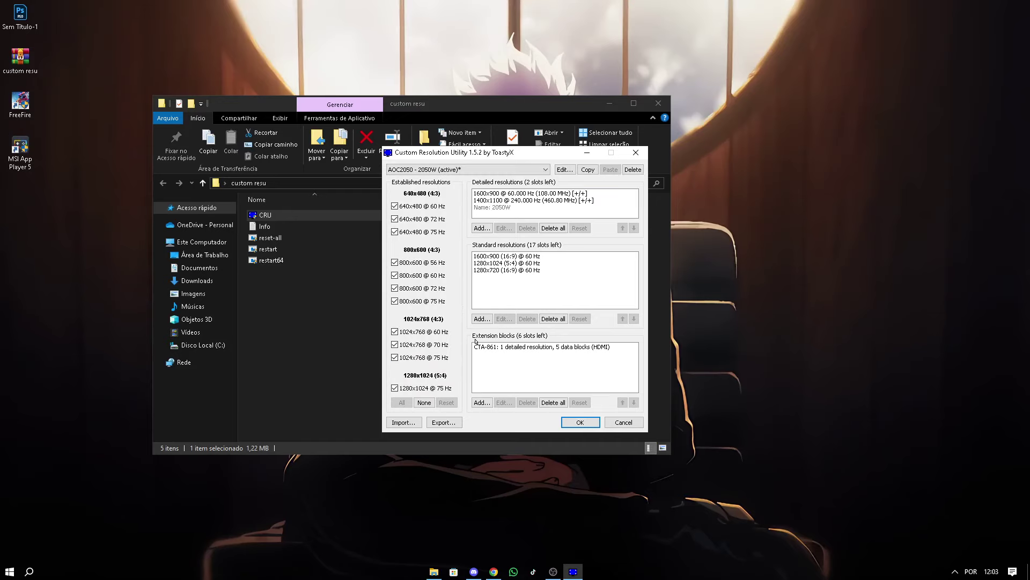
{"action": "left_click_drag", "start_coordinate": [548, 157], "coordinate": [745, 139]}
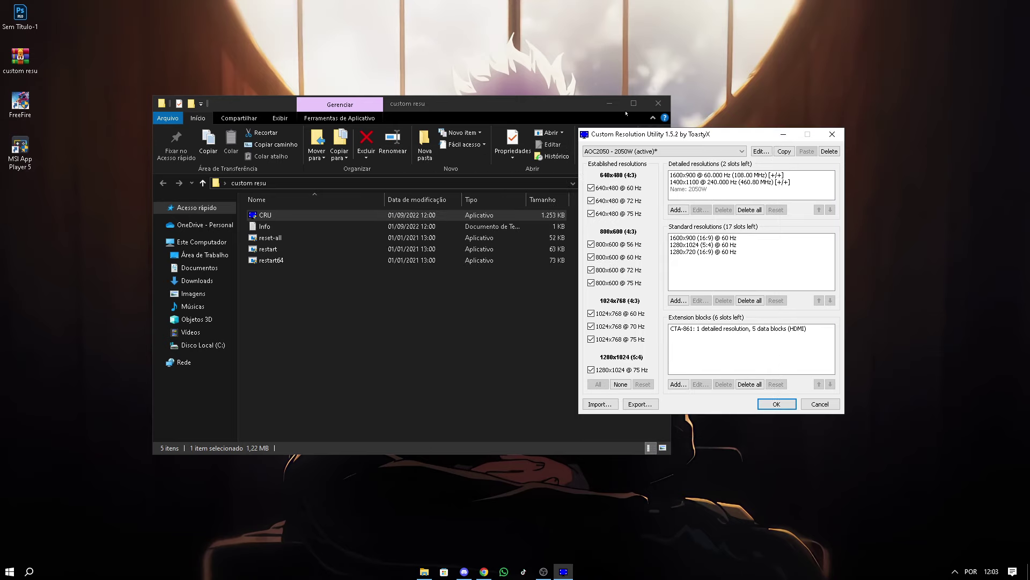
{"action": "left_click", "coordinate": [609, 103]}
{"action": "left_click", "coordinate": [821, 154]}
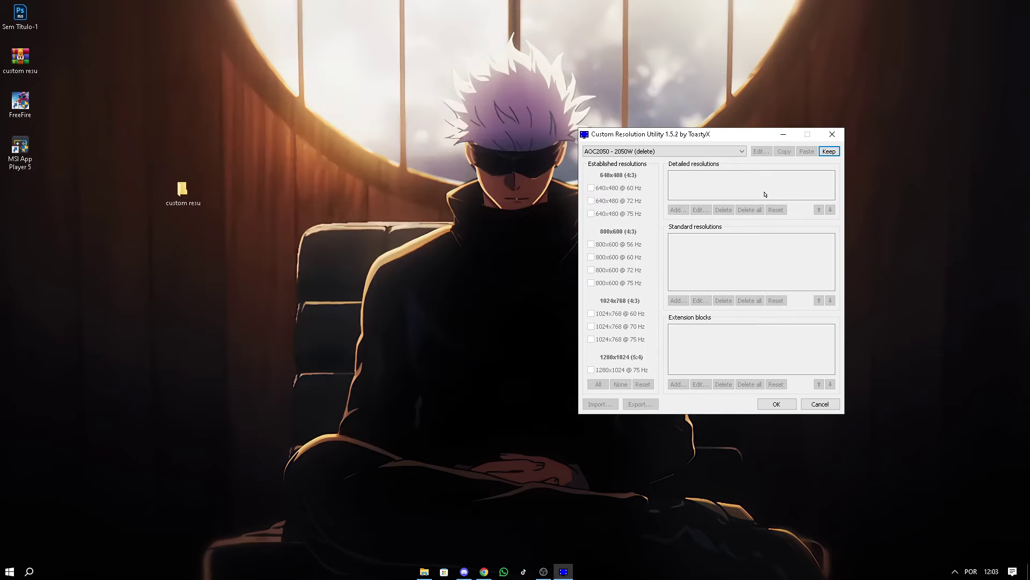
{"action": "left_click", "coordinate": [826, 152]}
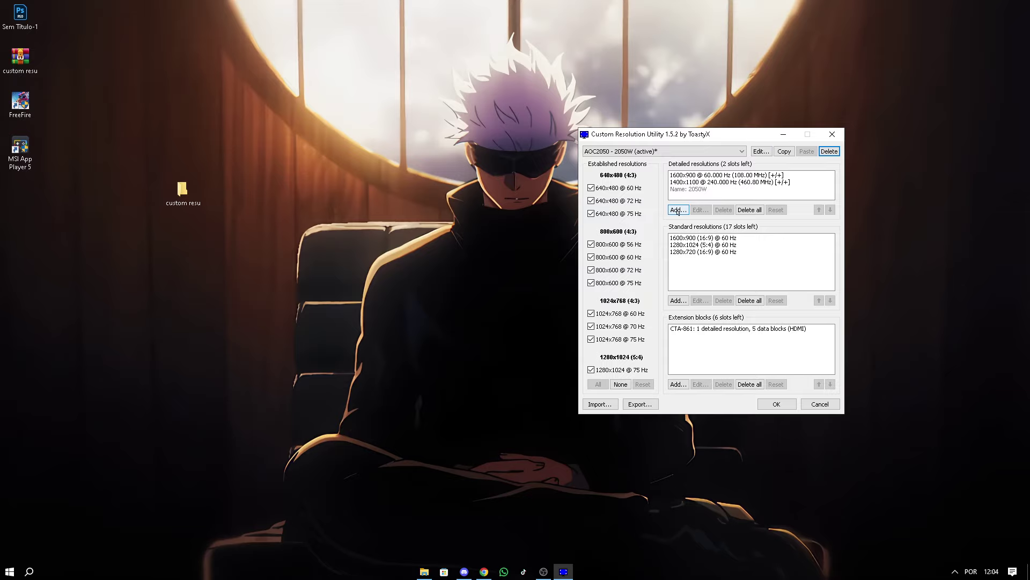
Start a new detailed resolution for AOC2050 - 2050W with 1400 active horizontal pixels and 1100 active vertical lines
{"action": "left_click", "coordinate": [678, 210]}
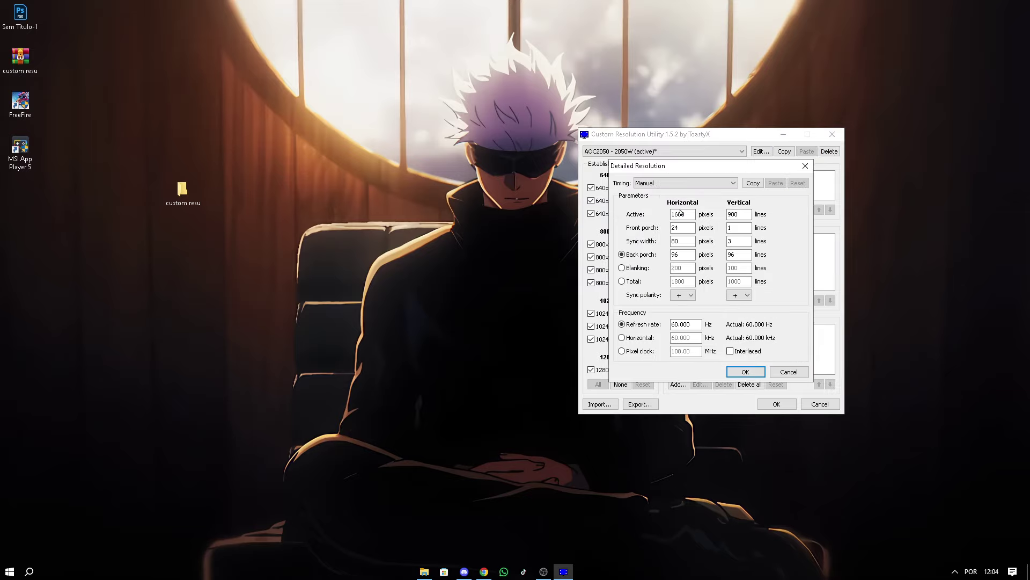
{"action": "double_click", "coordinate": [674, 215]}
{"action": "type", "text": "1400"}
{"action": "double_click", "coordinate": [740, 215]}
{"action": "type", "text": "1100"}
{"action": "left_click_drag", "start_coordinate": [809, 161], "coordinate": [534, 162]}
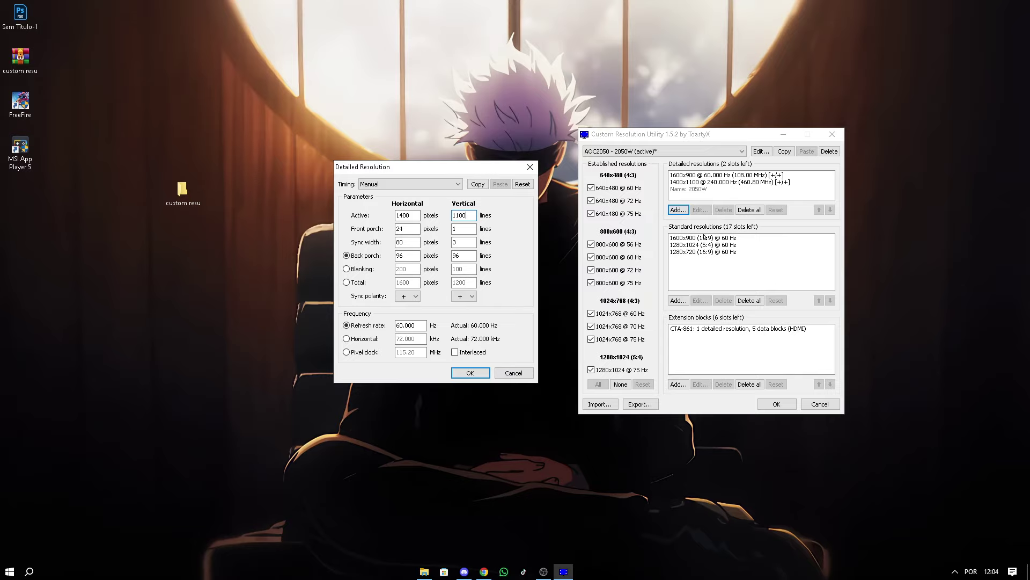
Set the new resolution's refresh rate to 240 Hz, add it to the detailed resolutions and save the display configuration
{"action": "left_click", "coordinate": [399, 325]}
{"action": "left_click_drag", "start_coordinate": [404, 325], "coordinate": [390, 332]}
{"action": "type", "text": "240"}
{"action": "left_click", "coordinate": [470, 372]}
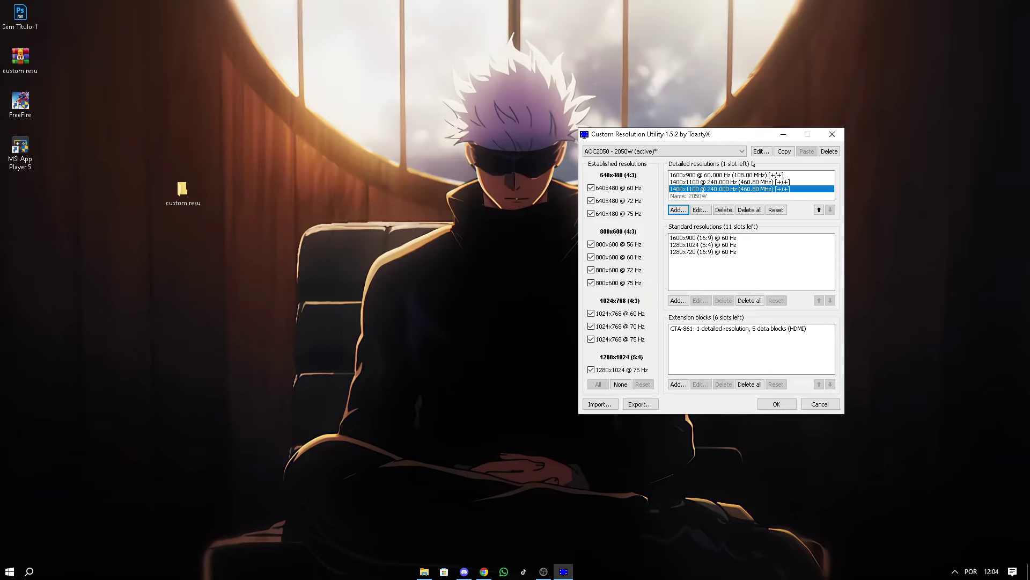
{"action": "left_click_drag", "start_coordinate": [735, 134], "coordinate": [655, 138]}
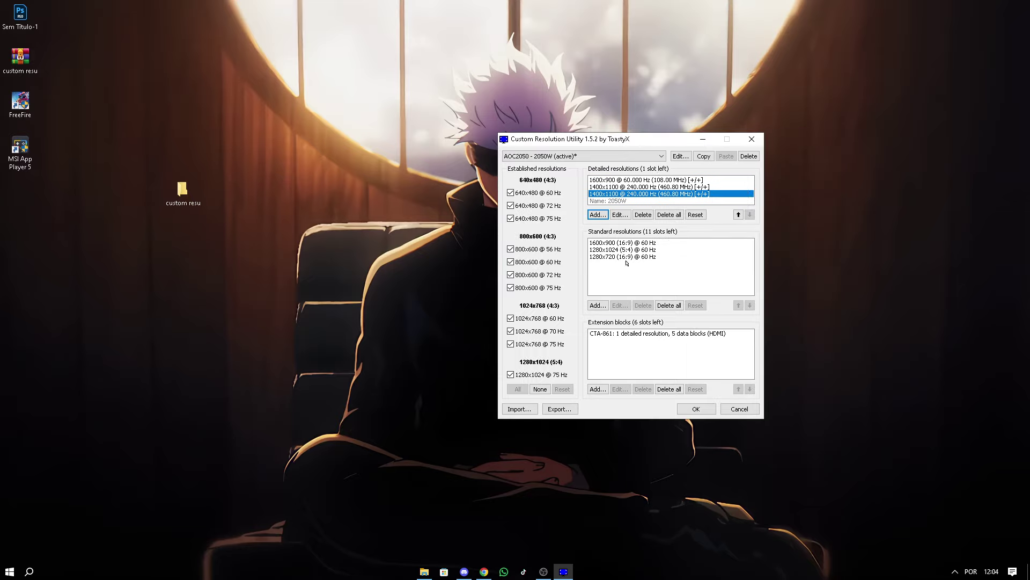
{"action": "left_click", "coordinate": [697, 409]}
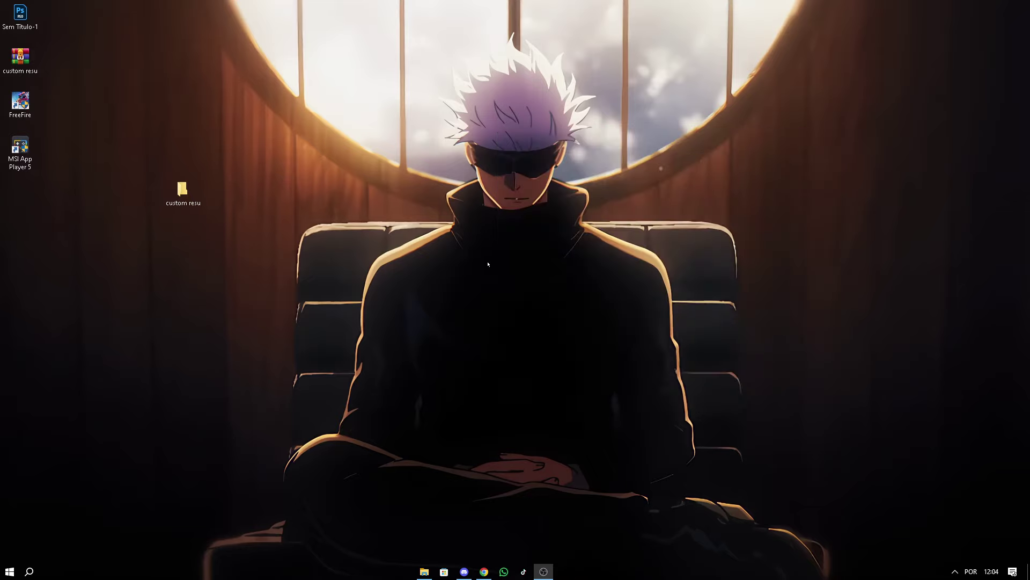
Move the custom resu folder back into the desktop's icon column below MSI App Player 5 and refresh the desktop
{"action": "left_click_drag", "start_coordinate": [200, 197], "coordinate": [38, 197]}
{"action": "right_click", "coordinate": [138, 182]}
{"action": "left_click", "coordinate": [149, 213]}
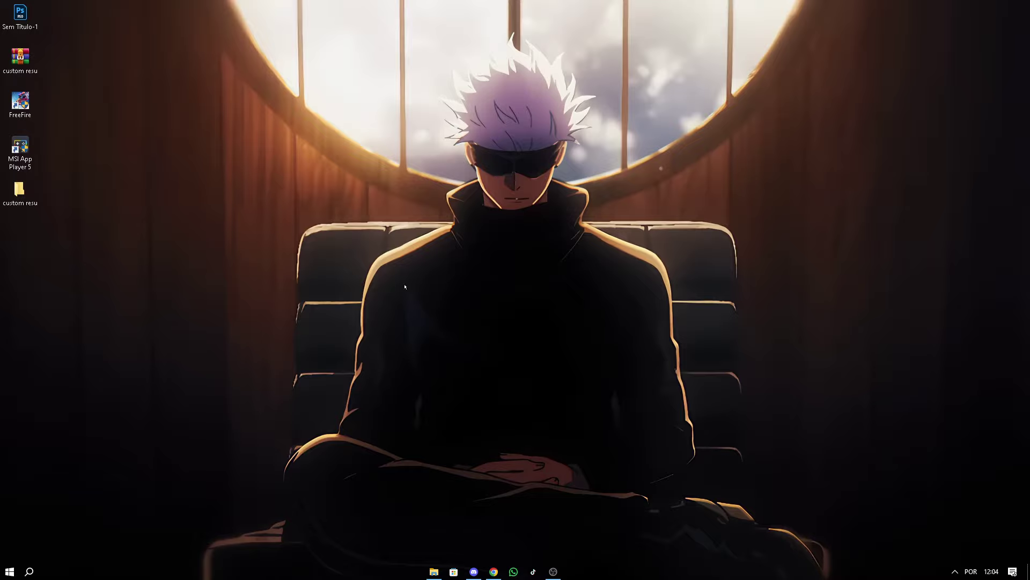
Reopen CRU from the custom resu folder and select the active AOC2402 - 24G2W1G8 display
{"action": "double_click", "coordinate": [20, 193]}
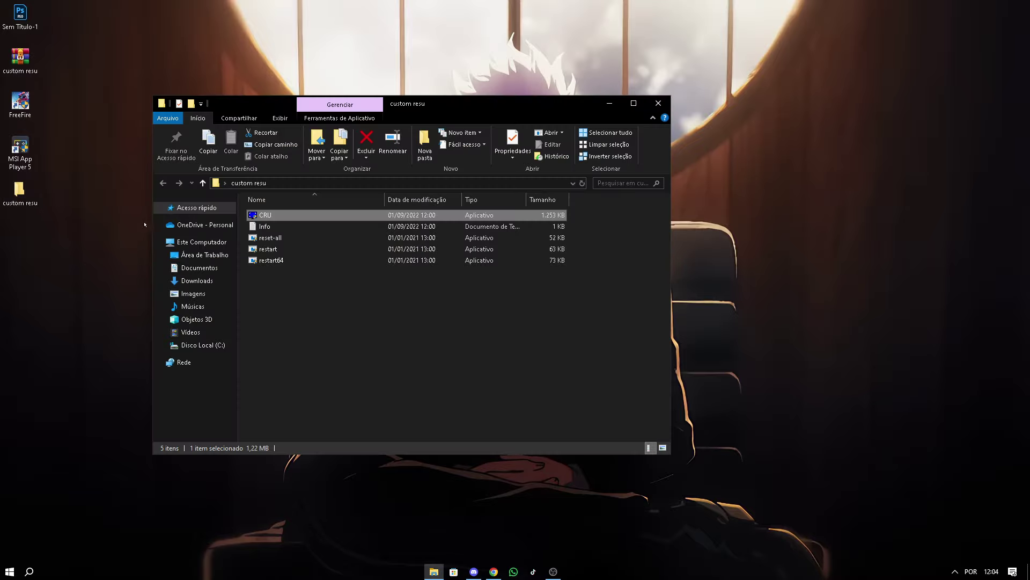
{"action": "double_click", "coordinate": [273, 214]}
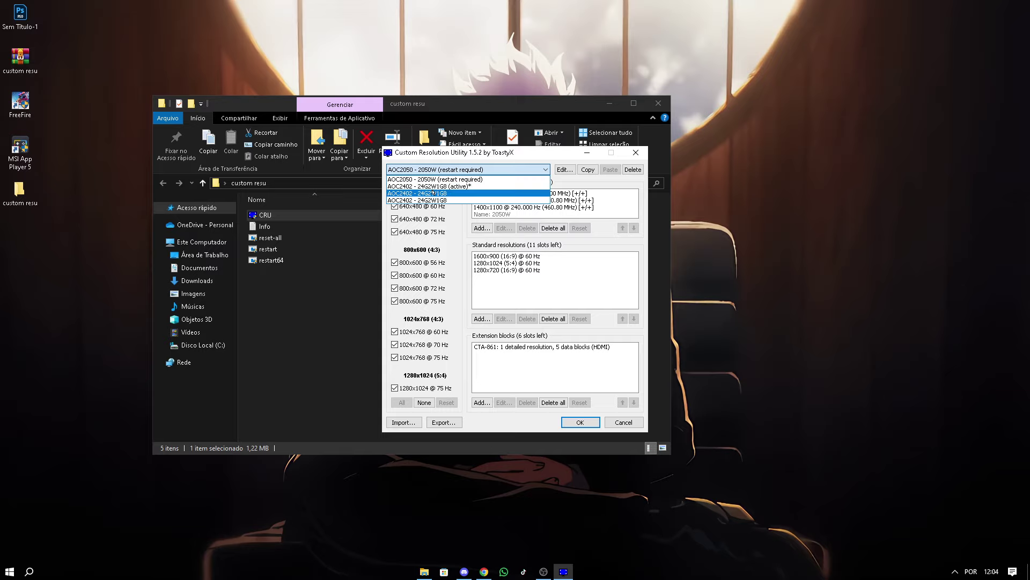
{"action": "left_click", "coordinate": [437, 186]}
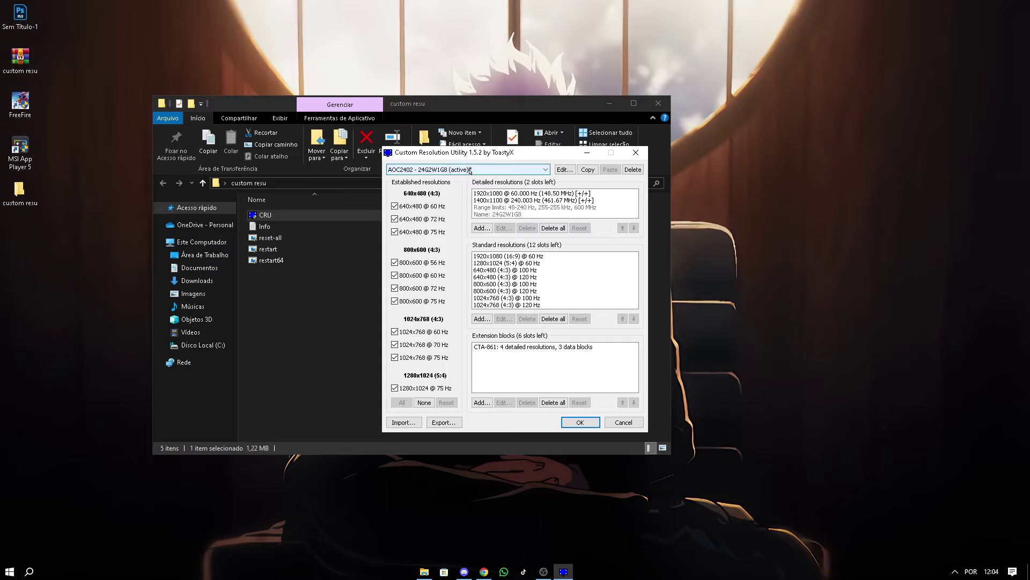
Compare the resolution lists of the AOC2050 - 2050W and active AOC2402 - 24G2W1G8 displays
{"action": "left_click", "coordinate": [480, 170]}
{"action": "left_click", "coordinate": [480, 169]}
{"action": "left_click", "coordinate": [479, 170]}
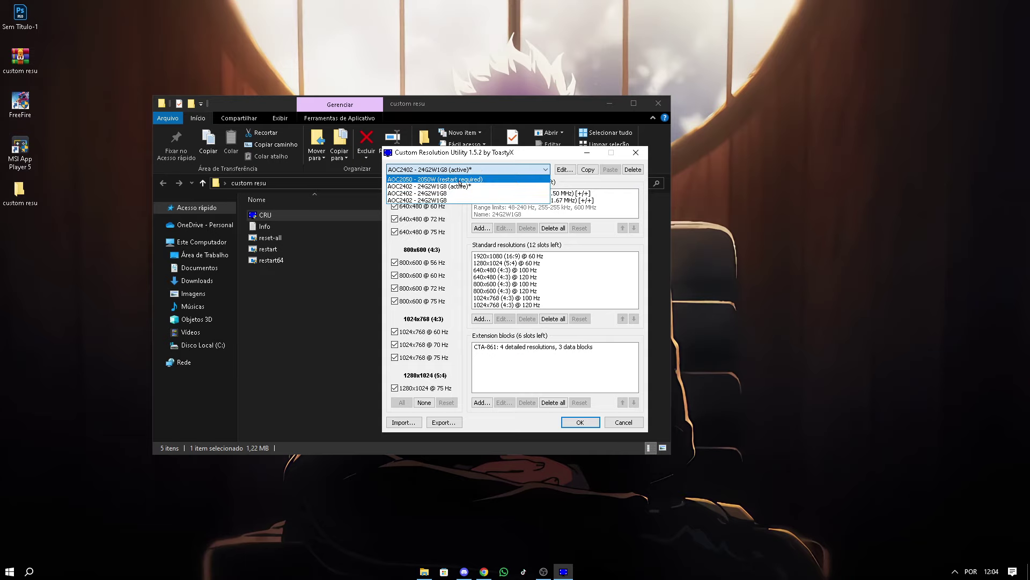
{"action": "left_click", "coordinate": [462, 179]}
{"action": "left_click", "coordinate": [466, 170]}
{"action": "left_click", "coordinate": [460, 187]}
{"action": "left_click", "coordinate": [466, 170]}
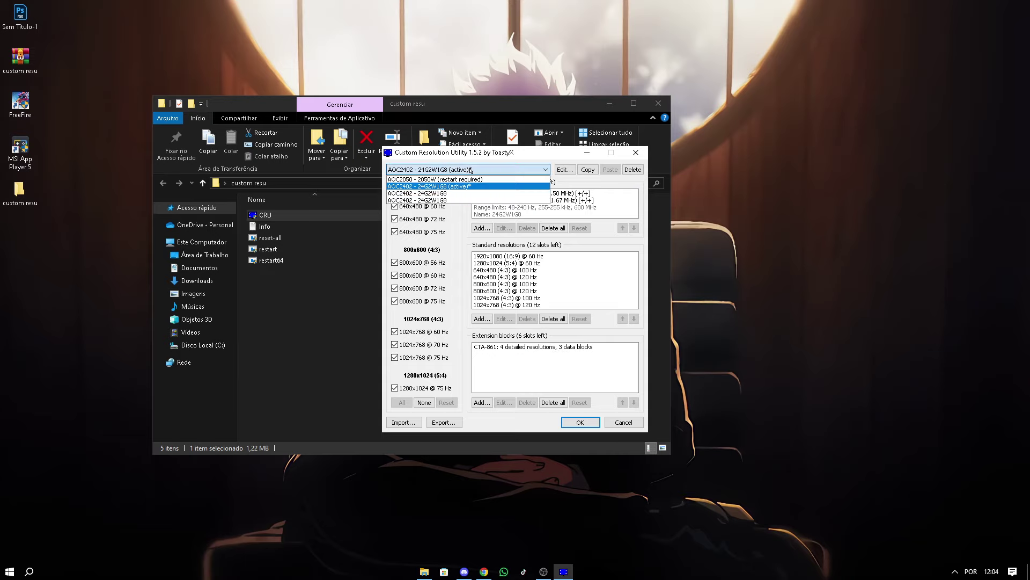
{"action": "left_click", "coordinate": [470, 177]}
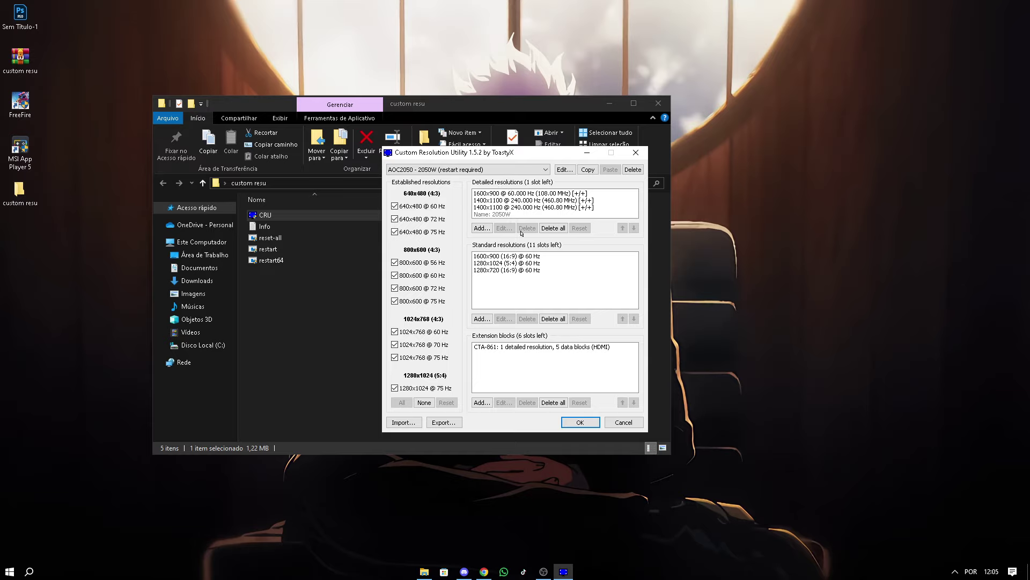
{"action": "left_click", "coordinate": [486, 170]}
{"action": "left_click", "coordinate": [466, 179]}
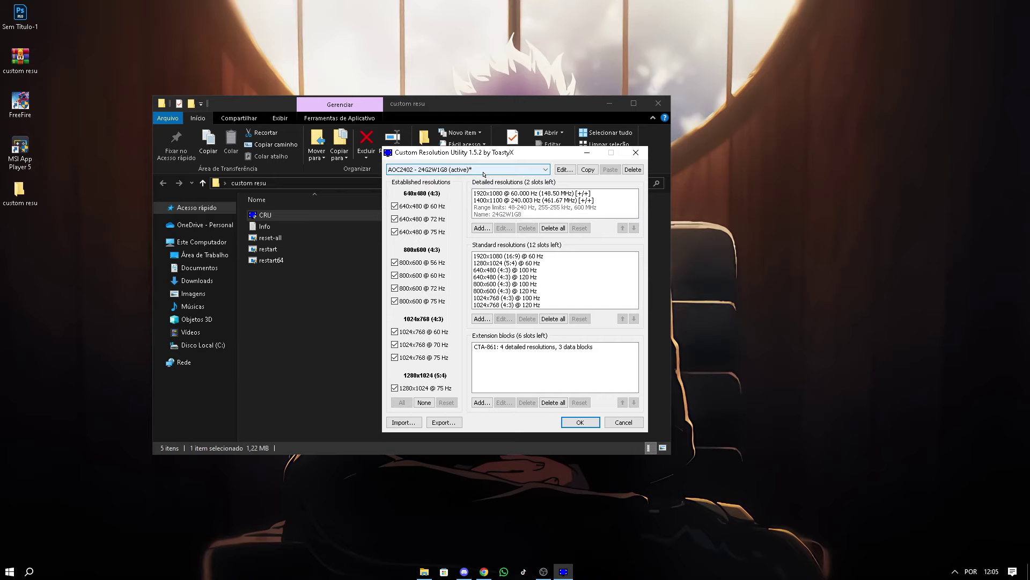
Accept the CRU configuration, close the custom resu folder and refresh the desktop
{"action": "left_click", "coordinate": [580, 422]}
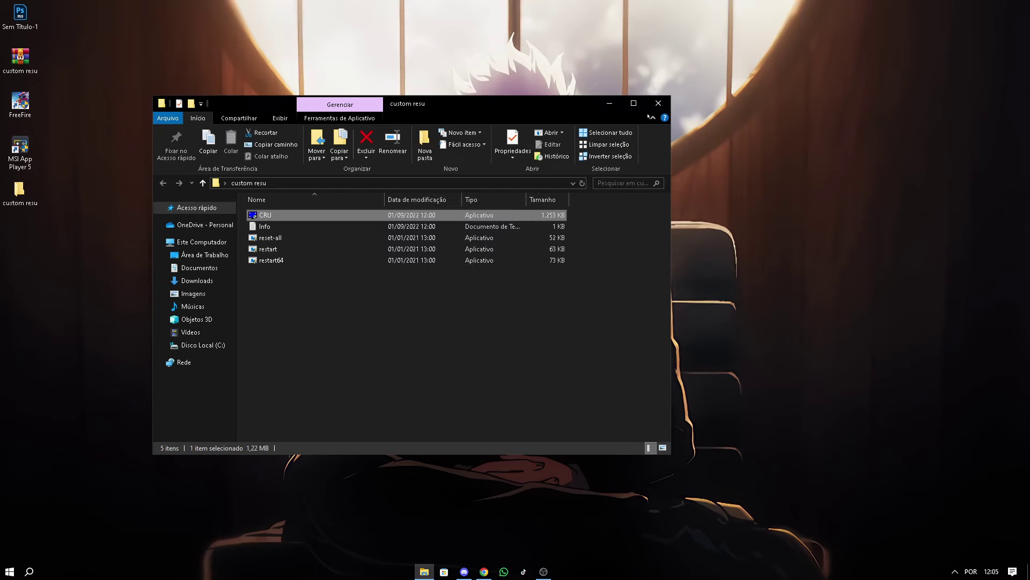
{"action": "left_click", "coordinate": [658, 103]}
{"action": "right_click", "coordinate": [742, 193]}
{"action": "left_click", "coordinate": [741, 221]}
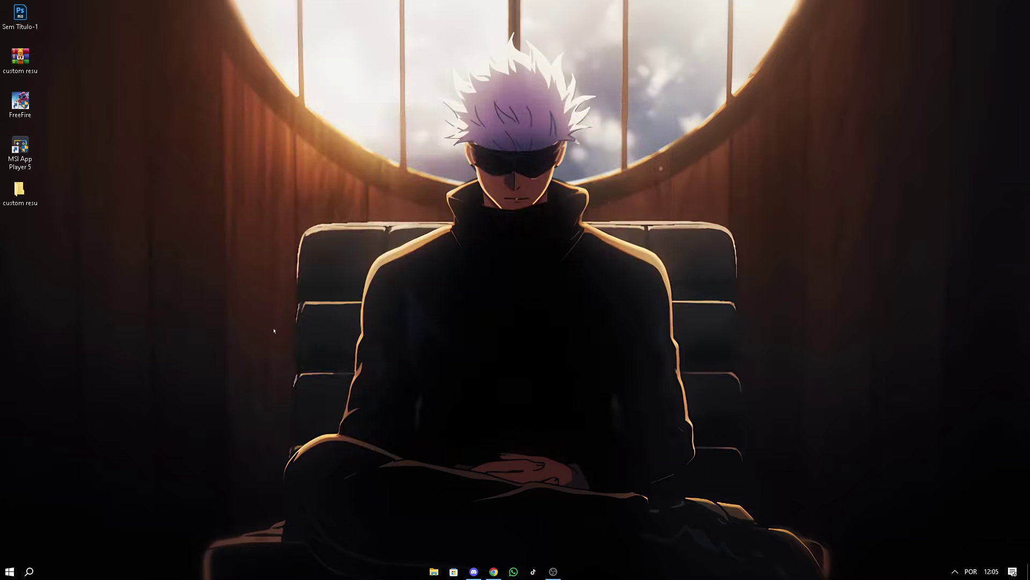
{"action": "right_click", "coordinate": [329, 239]}
{"action": "left_click", "coordinate": [354, 273]}
Set display 1's screen resolution to 1400 × 1100 in the Windows display settings and keep the change
{"action": "right_click", "coordinate": [294, 265]}
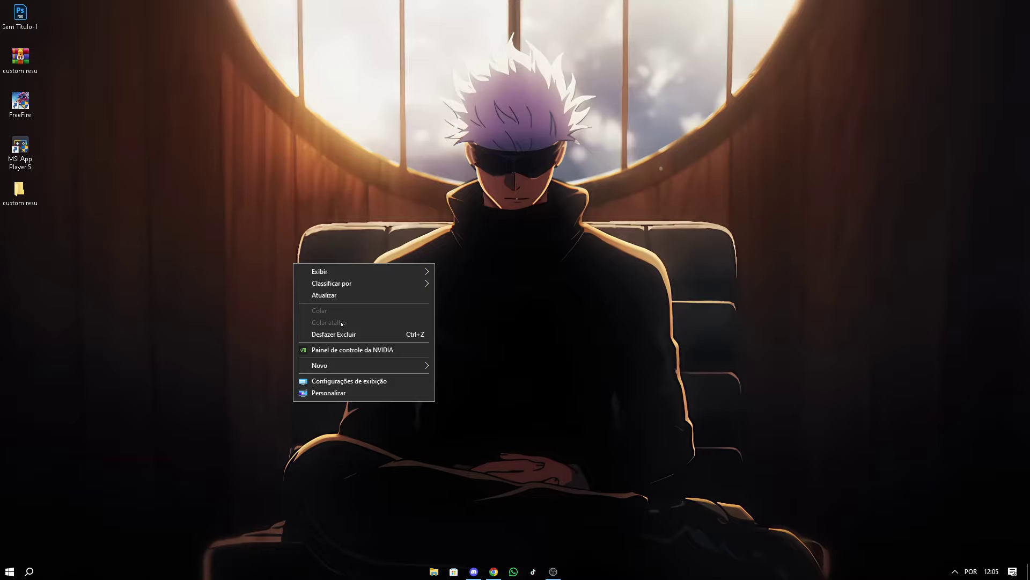
{"action": "left_click", "coordinate": [376, 382]}
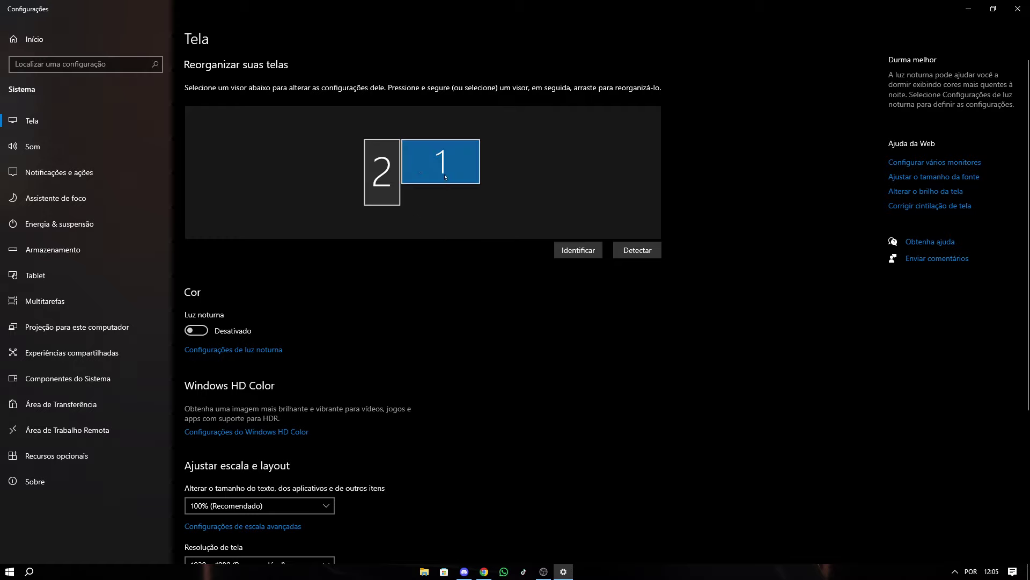
{"action": "scroll", "coordinate": [438, 322], "scroll_direction": "down", "scroll_amount": 1}
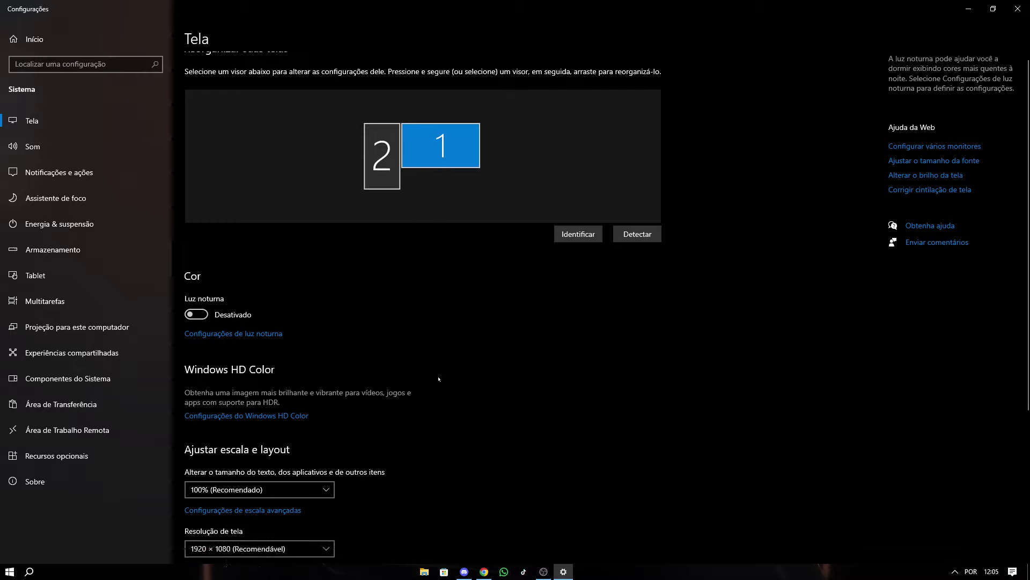
{"action": "scroll", "coordinate": [439, 247], "scroll_direction": "up", "scroll_amount": 1}
{"action": "scroll", "coordinate": [398, 329], "scroll_direction": "down", "scroll_amount": 4}
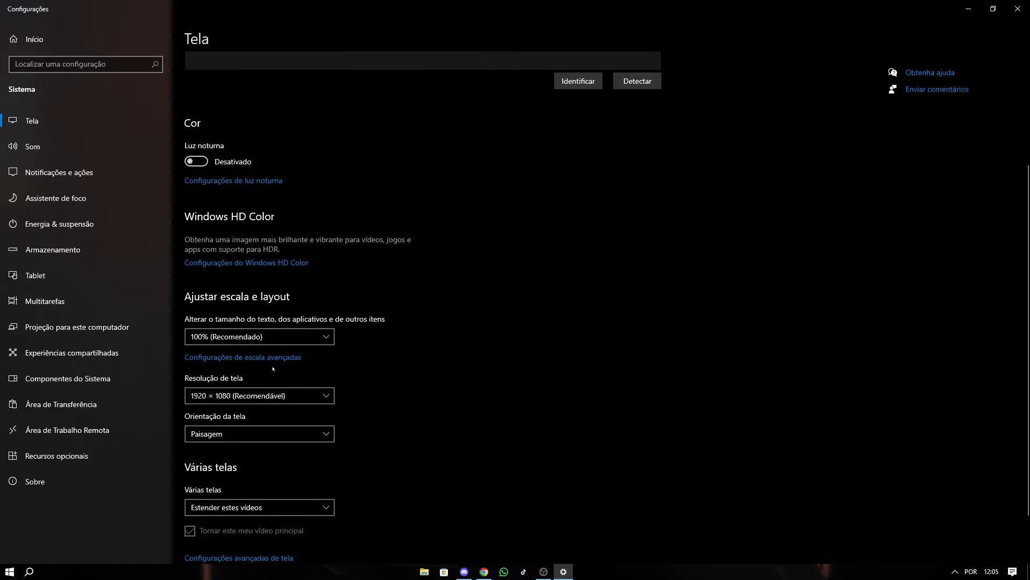
{"action": "left_click", "coordinate": [304, 396]}
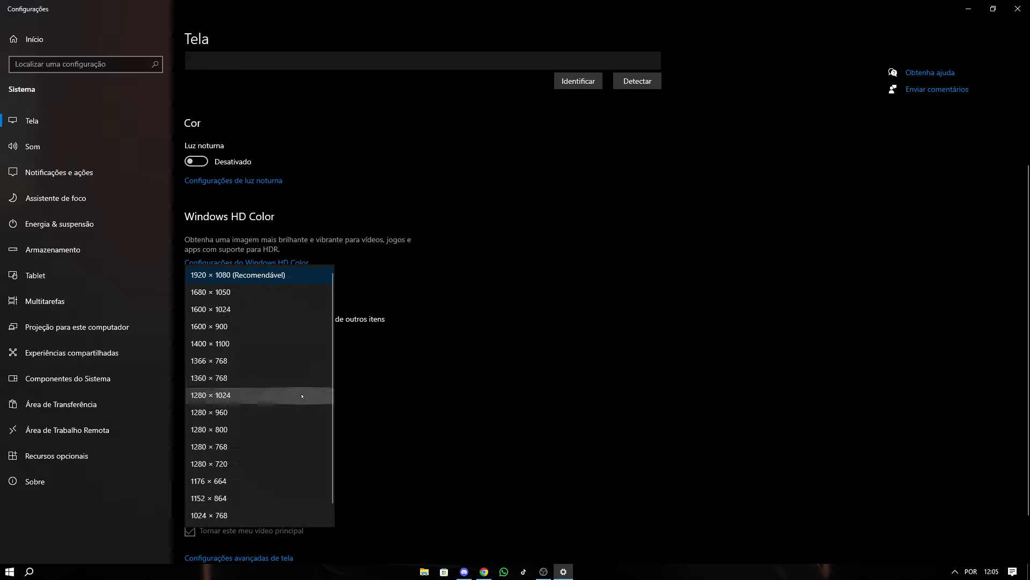
{"action": "left_click", "coordinate": [213, 343]}
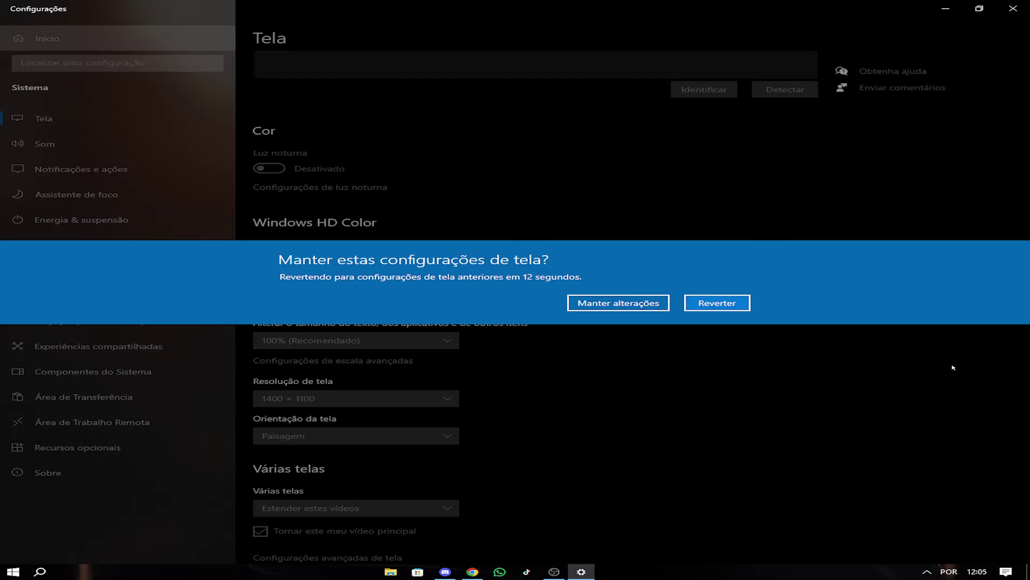
{"action": "left_click", "coordinate": [618, 303]}
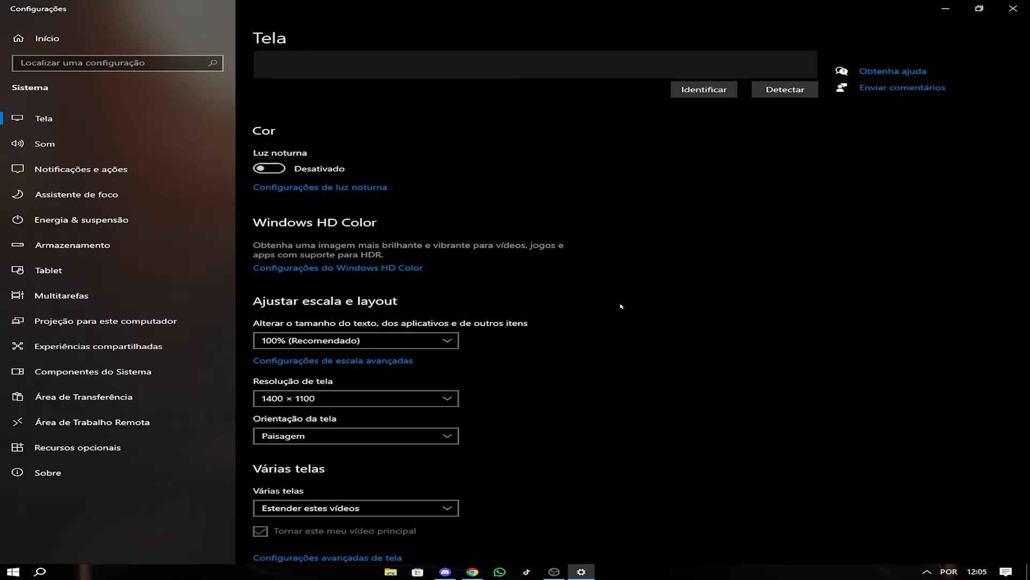
Put the display settings away and launch MSI App Player 5 from the desktop
{"action": "left_click", "coordinate": [1018, 12]}
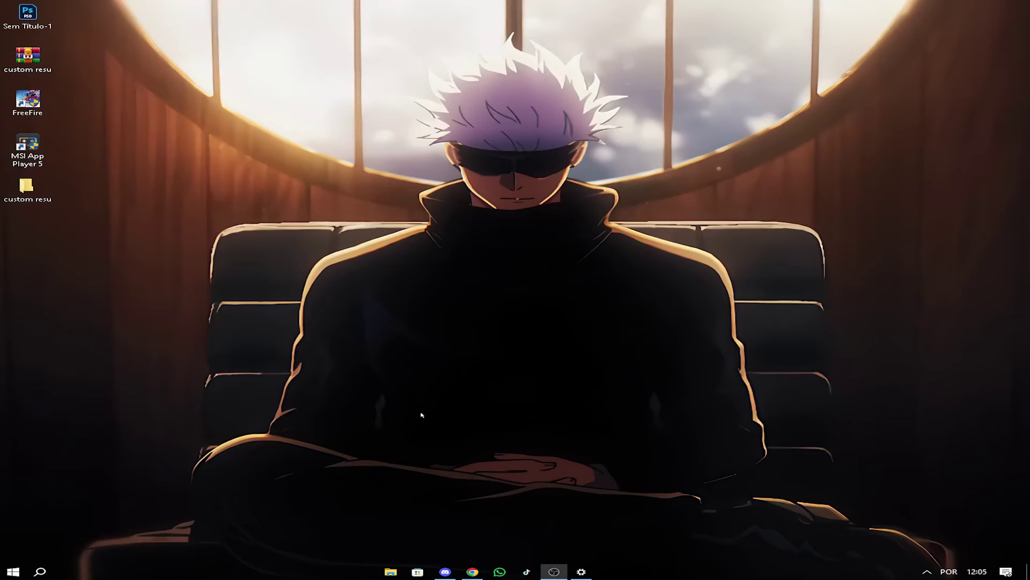
{"action": "double_click", "coordinate": [27, 148]}
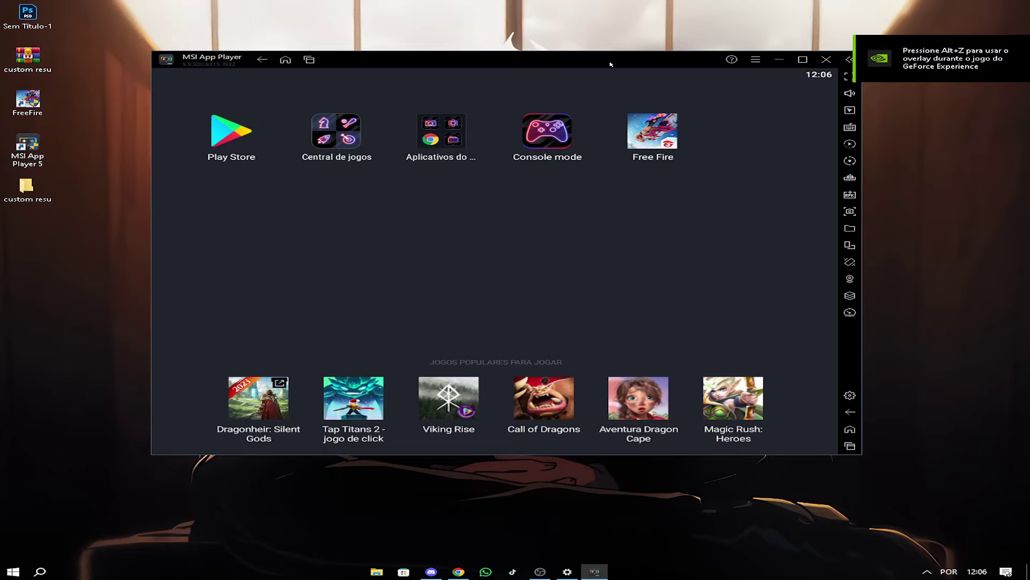
{"action": "left_click_drag", "start_coordinate": [610, 64], "coordinate": [592, 91]}
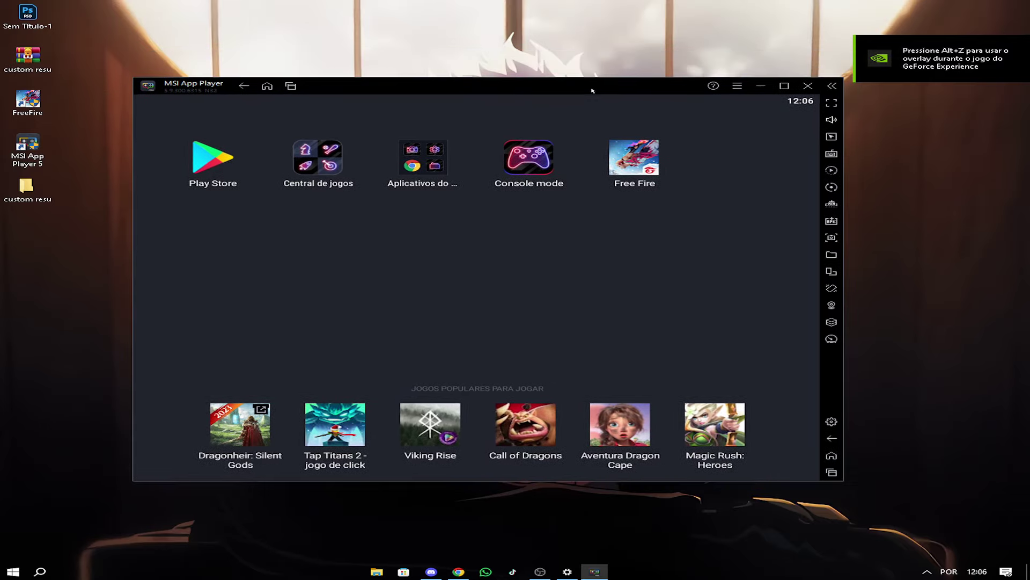
{"action": "left_click", "coordinate": [832, 422]}
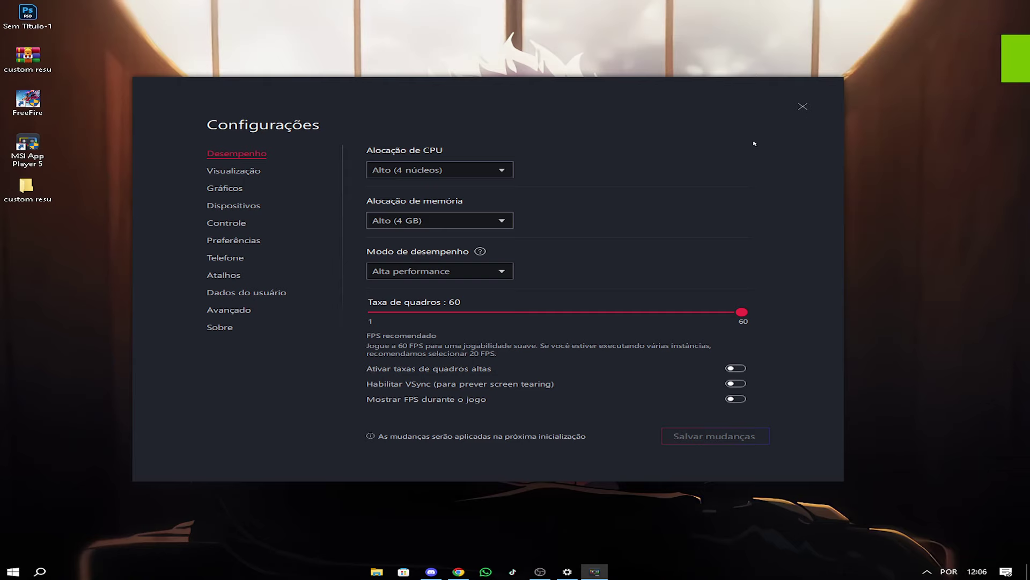
{"action": "left_click", "coordinate": [802, 106]}
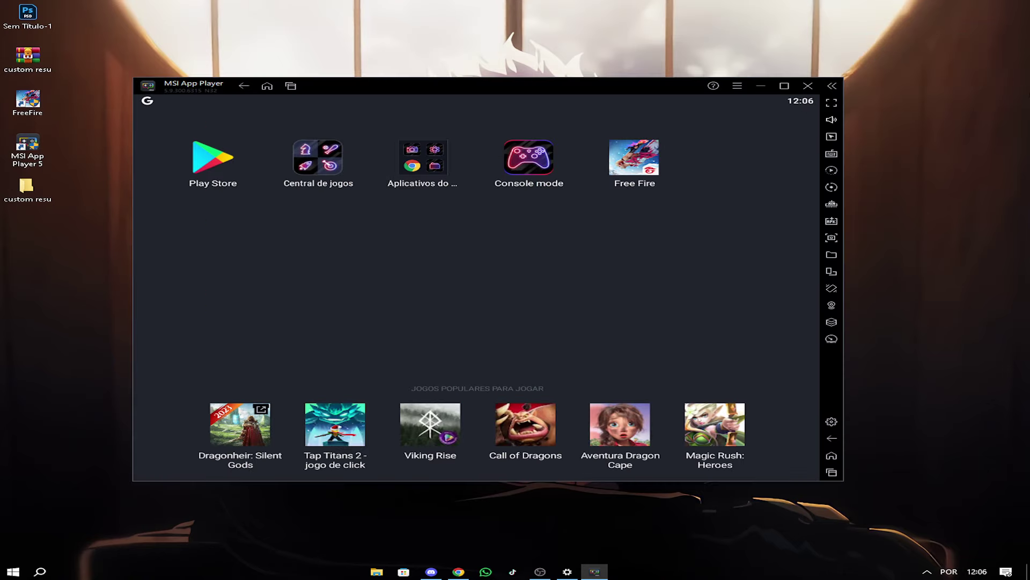
Show display 1 (24G2W1G8) in the Windows advanced display settings
{"action": "left_click", "coordinate": [567, 571]}
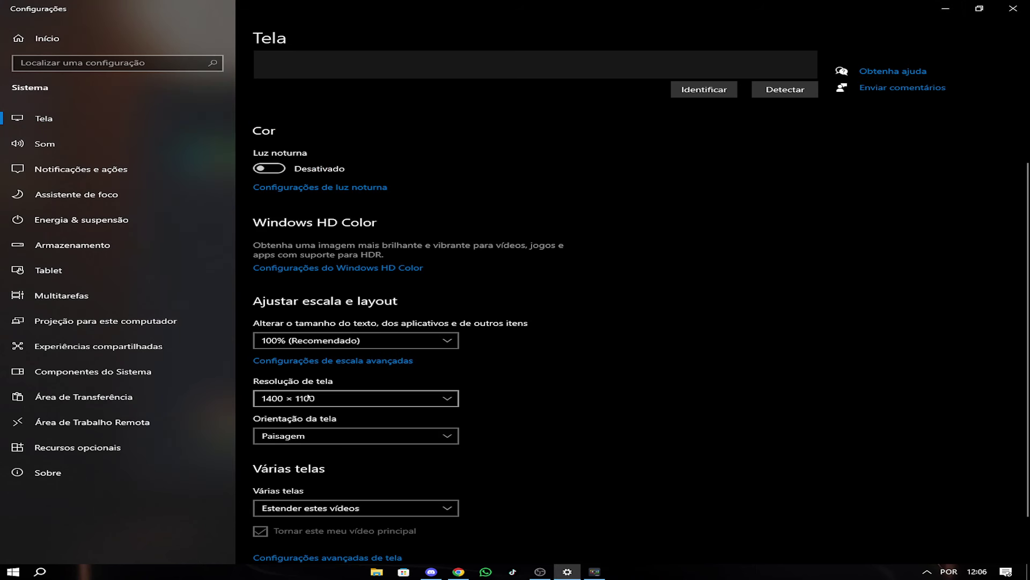
{"action": "scroll", "coordinate": [334, 366], "scroll_direction": "down", "scroll_amount": 1}
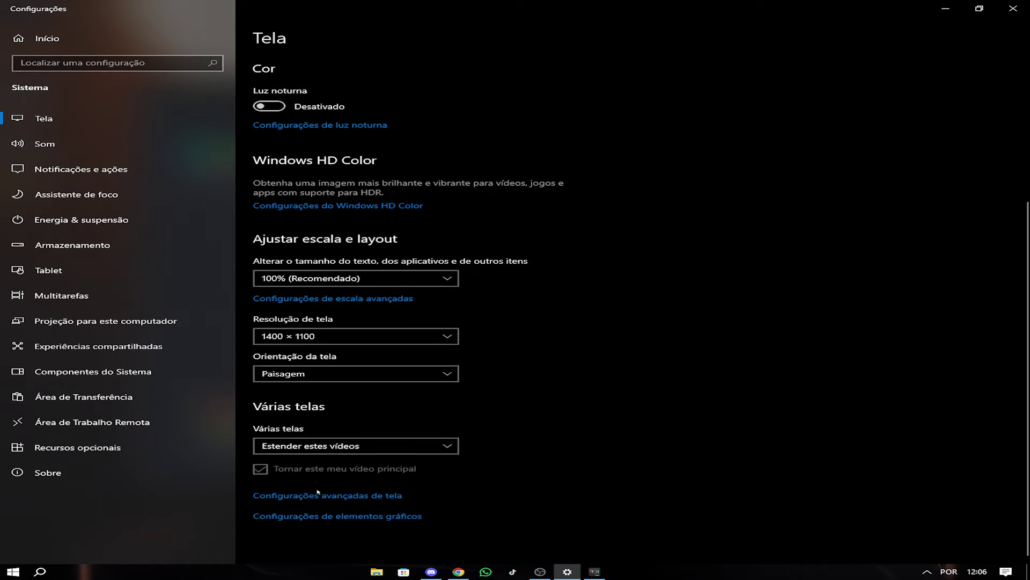
{"action": "left_click", "coordinate": [335, 496]}
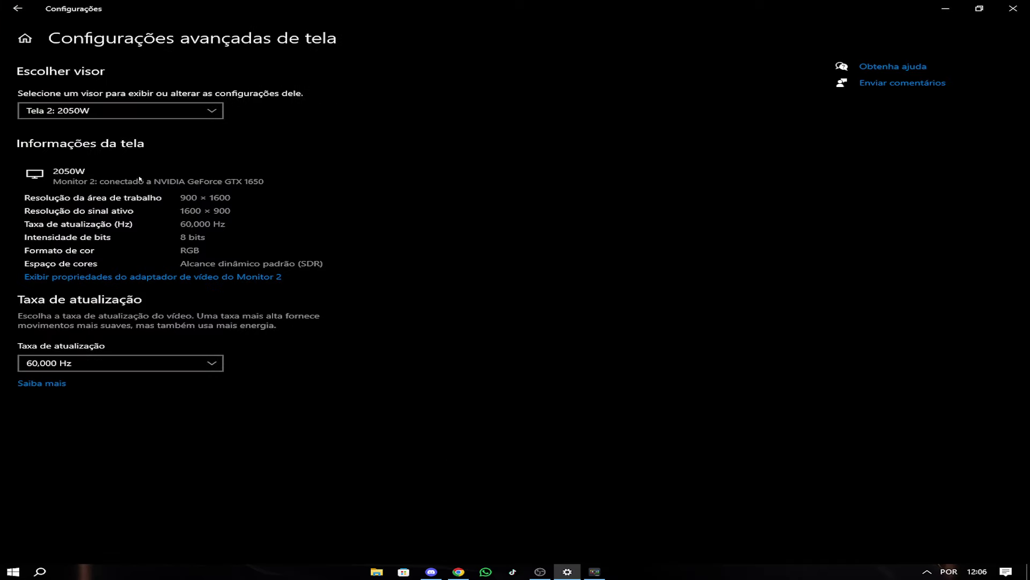
{"action": "left_click", "coordinate": [123, 111]}
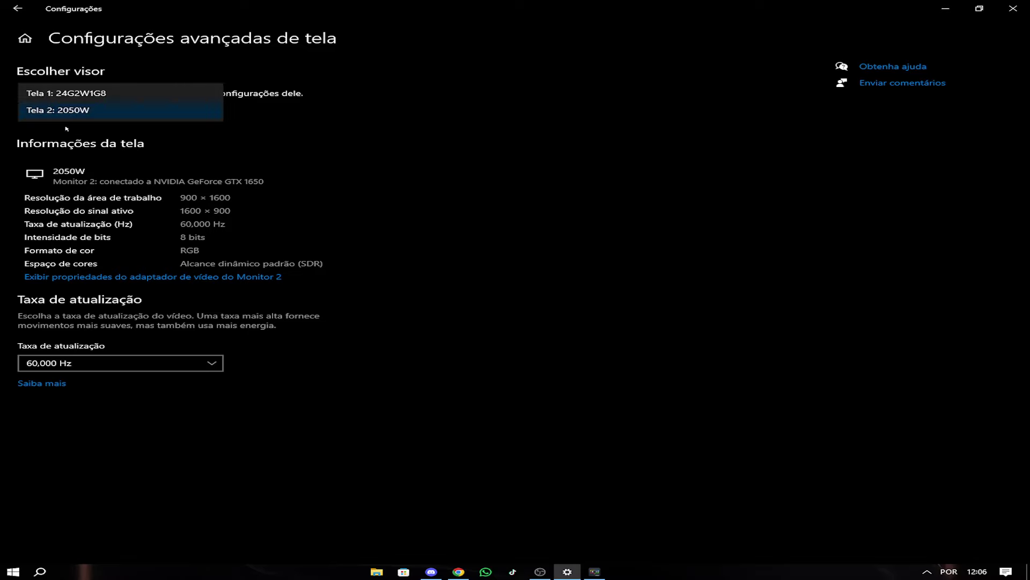
{"action": "left_click", "coordinate": [129, 88]}
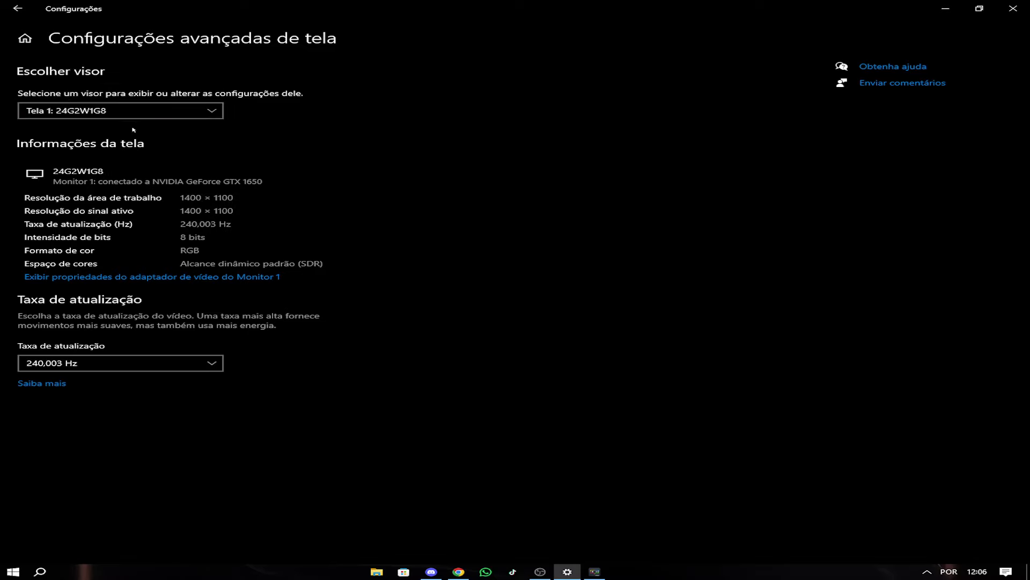
Accept the 1400 by 1100, True Color (32 bits), 240 Hertz mode for Monitor 1's adapter and close the Windows settings
{"action": "left_click", "coordinate": [149, 278]}
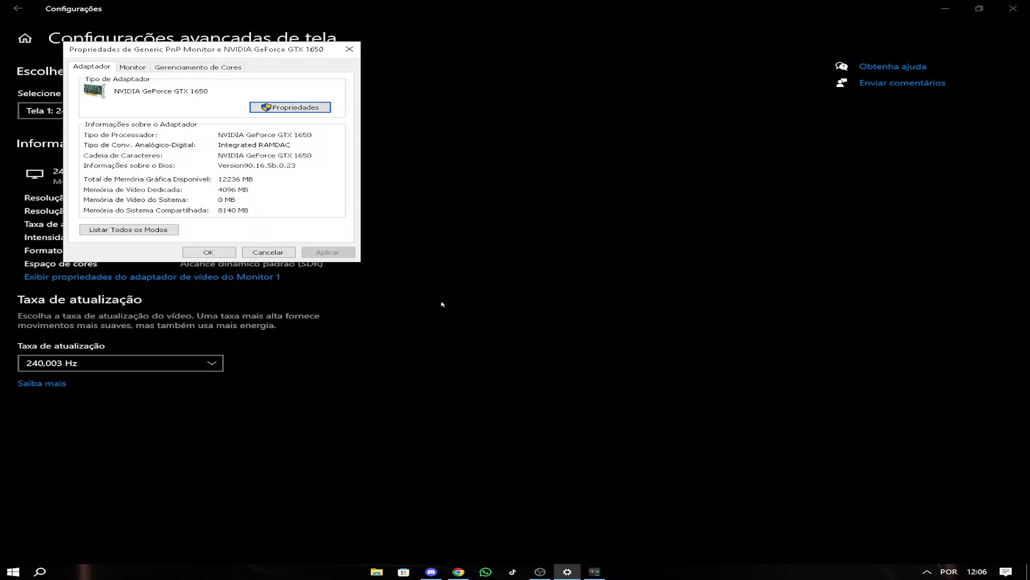
{"action": "left_click", "coordinate": [131, 232]}
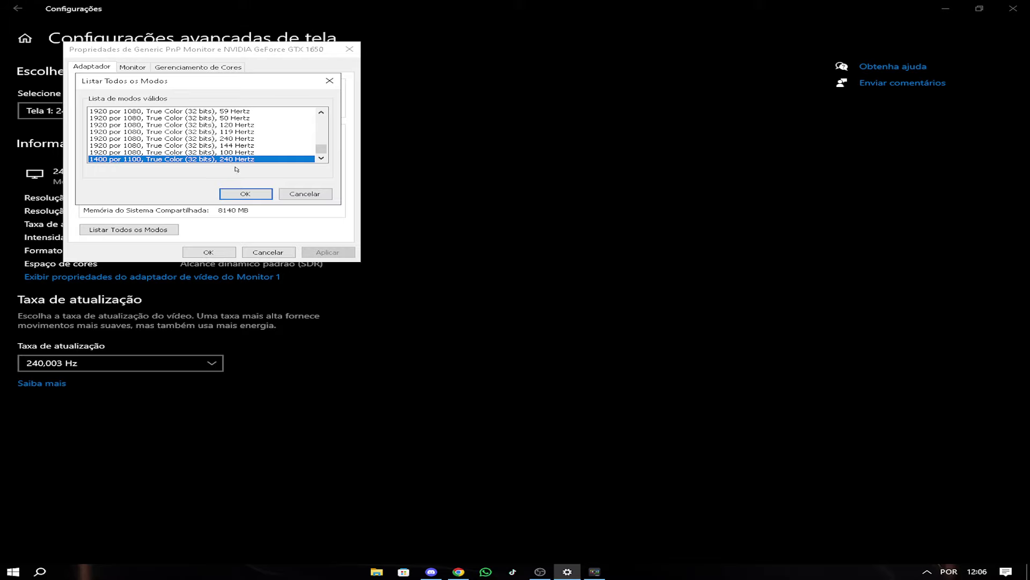
{"action": "left_click", "coordinate": [247, 194]}
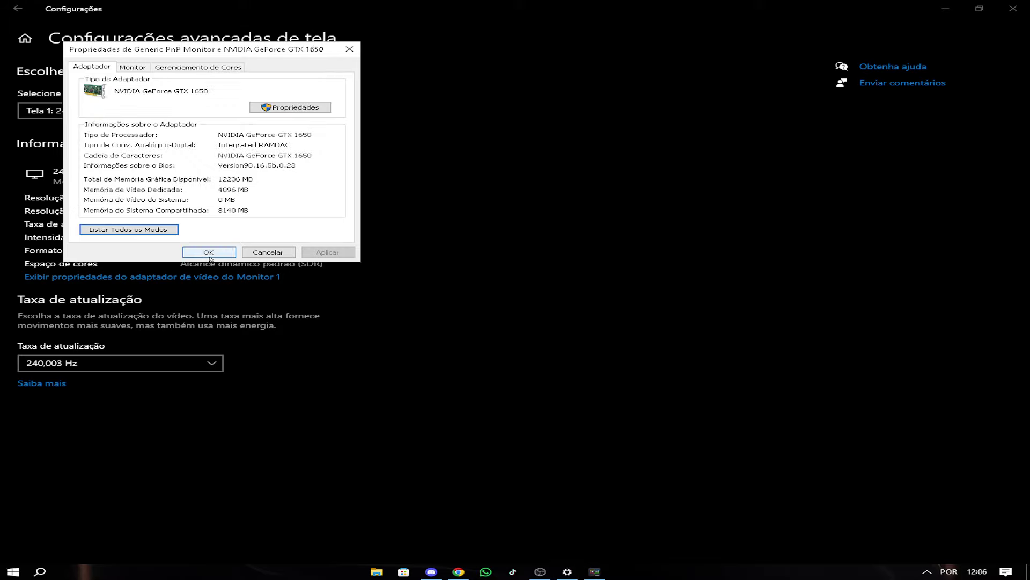
{"action": "left_click", "coordinate": [209, 252]}
{"action": "left_click", "coordinate": [1013, 8]}
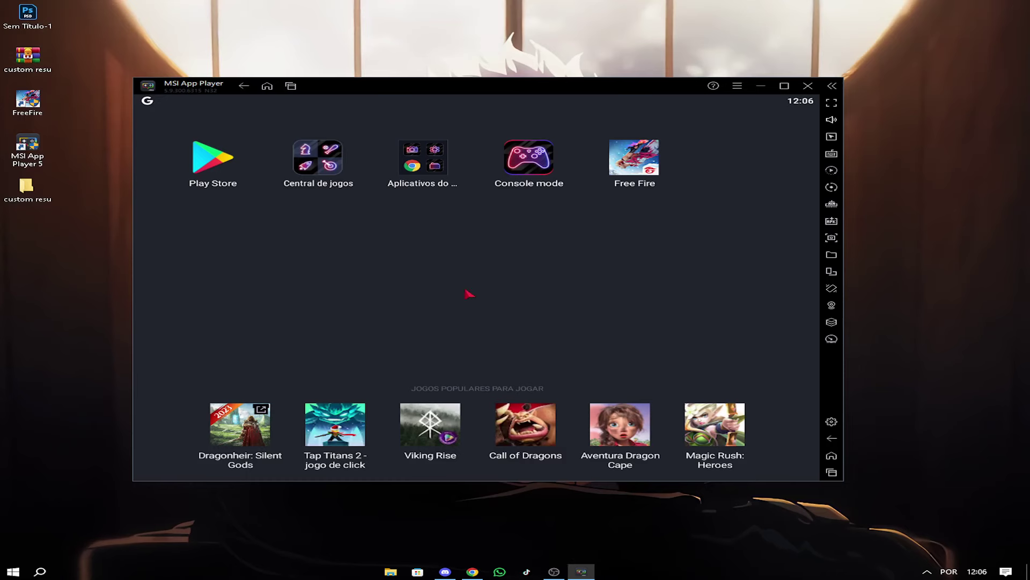
{"action": "left_click_drag", "start_coordinate": [486, 91], "coordinate": [527, 83]}
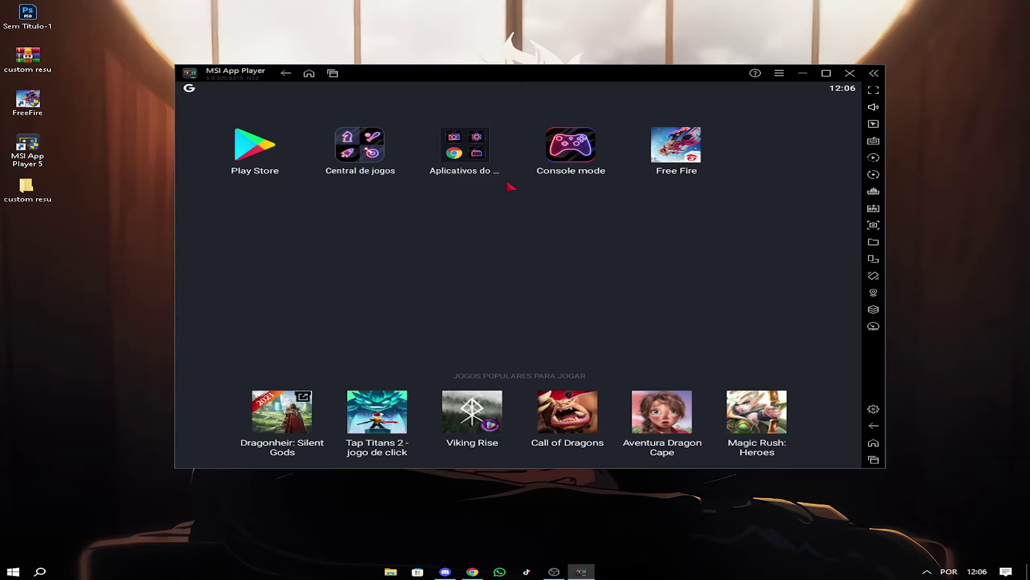
{"action": "left_click_drag", "start_coordinate": [626, 78], "coordinate": [608, 78]}
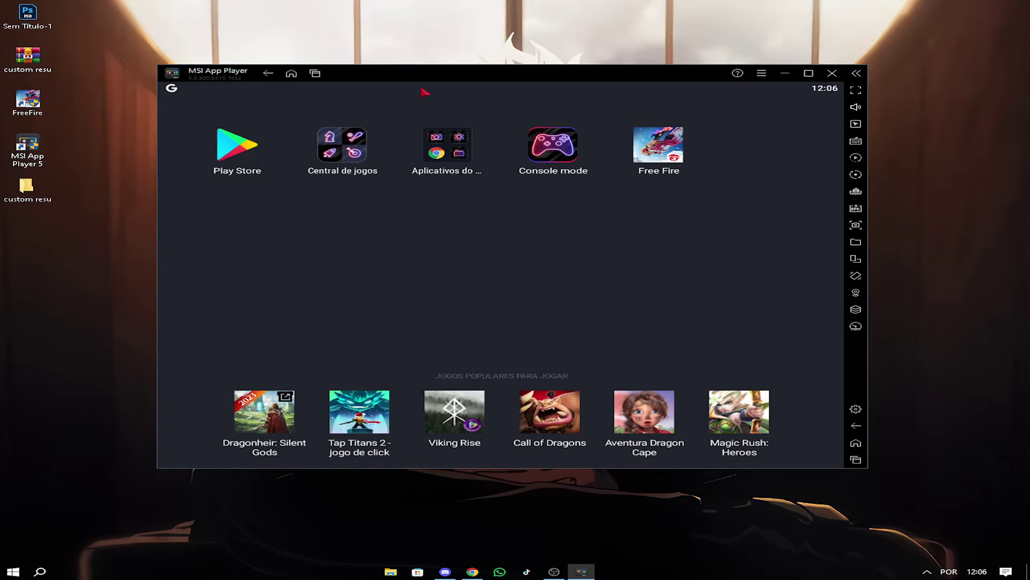
{"action": "left_click_drag", "start_coordinate": [497, 77], "coordinate": [520, 92]}
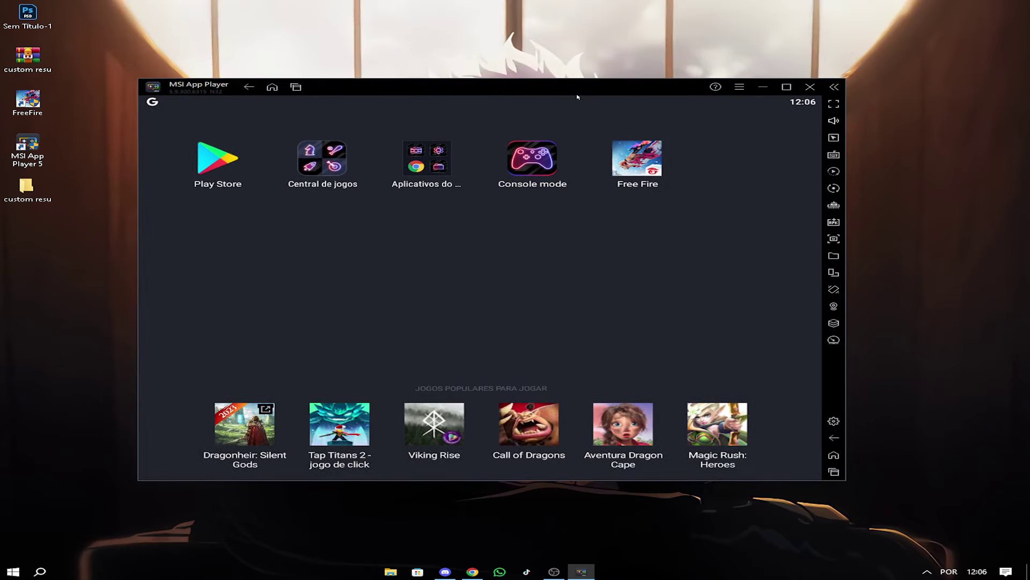
Set the video resolution type to Personalizado in the emulator's display settings
{"action": "left_click", "coordinate": [837, 422]}
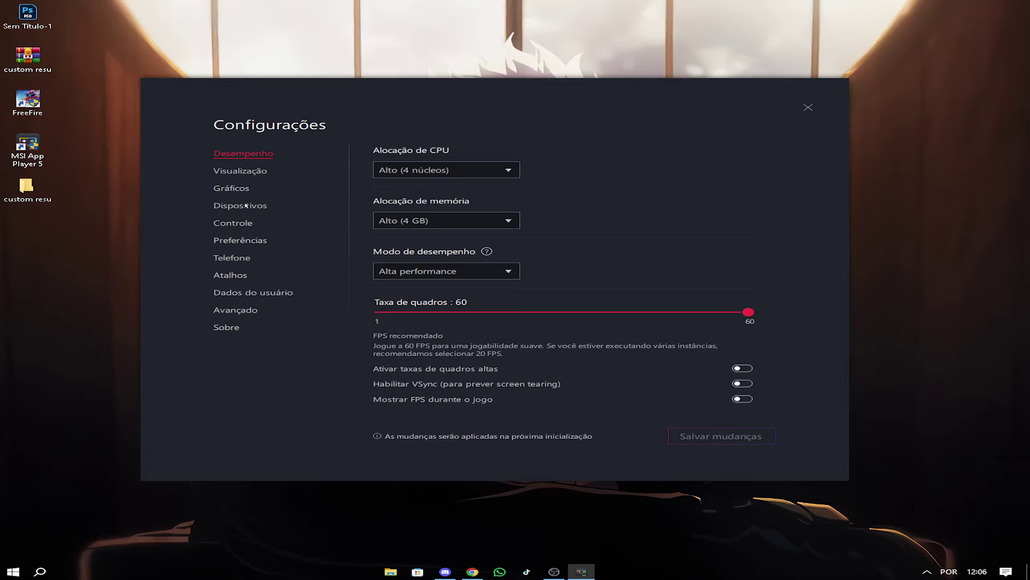
{"action": "left_click", "coordinate": [240, 171]}
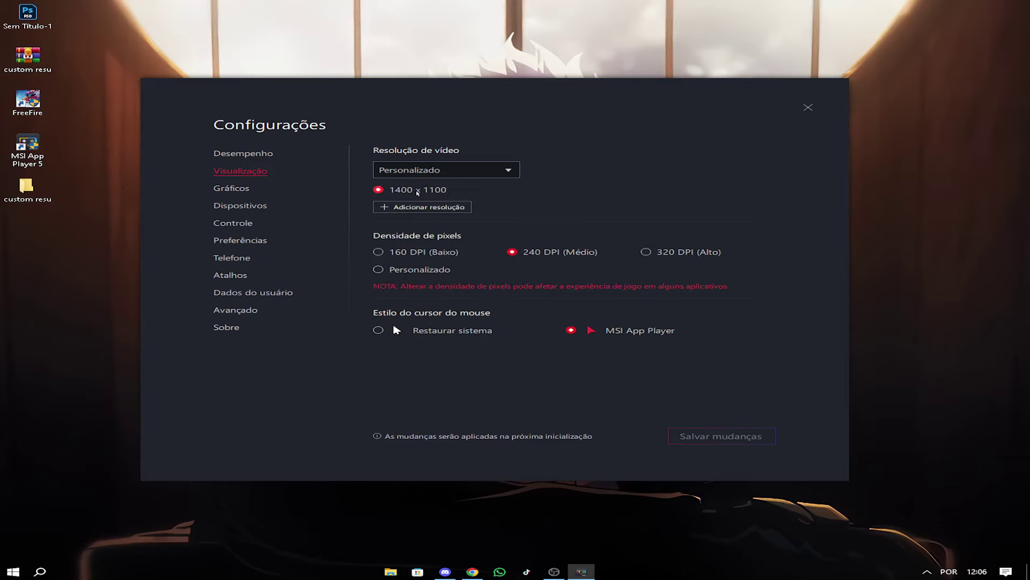
{"action": "left_click", "coordinate": [456, 175]}
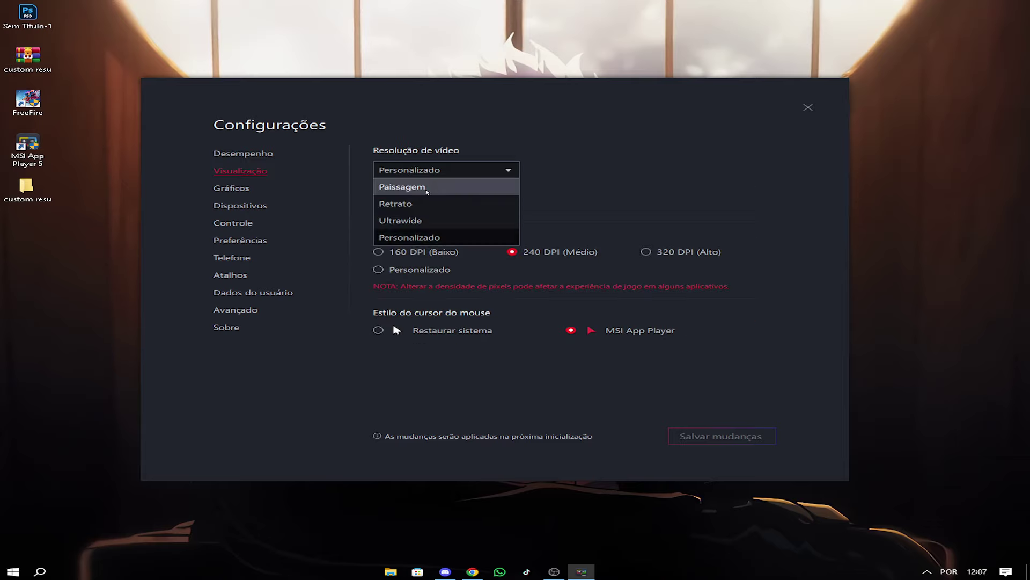
{"action": "left_click", "coordinate": [416, 237]}
Try to add a custom resolution of 1400 × 1100 px and close the emulator's settings
{"action": "left_click", "coordinate": [402, 205]}
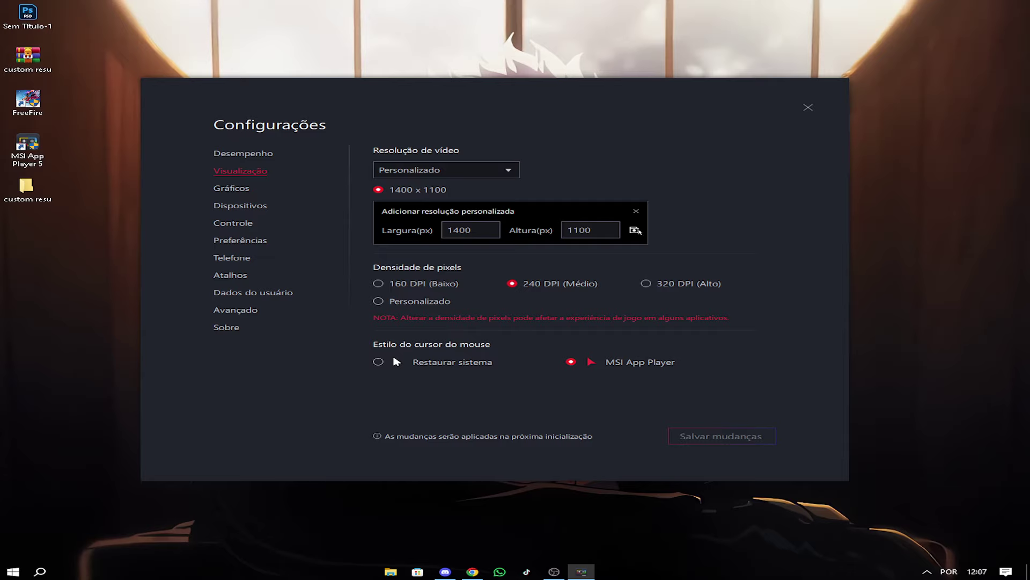
{"action": "left_click", "coordinate": [636, 229]}
{"action": "left_click", "coordinate": [635, 212]}
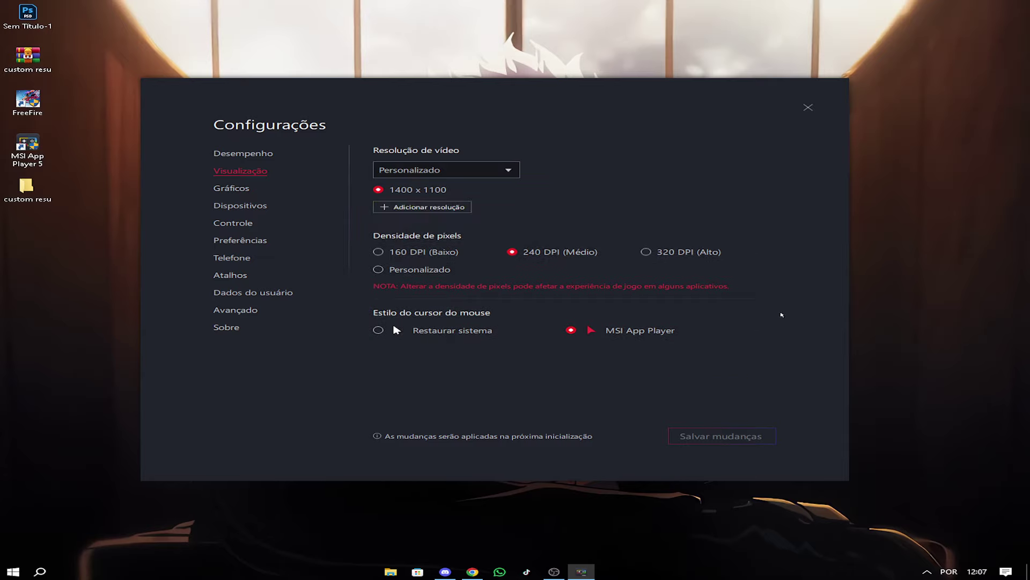
{"action": "left_click", "coordinate": [808, 108]}
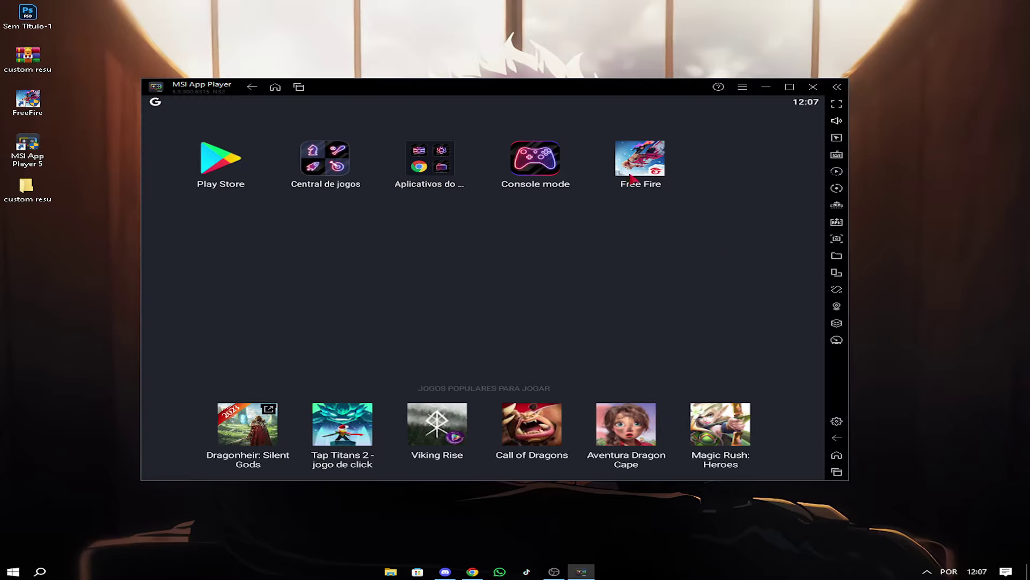
Launch Free Fire in the emulator and adjust the window's place on the desktop while it loads
{"action": "left_click", "coordinate": [640, 159]}
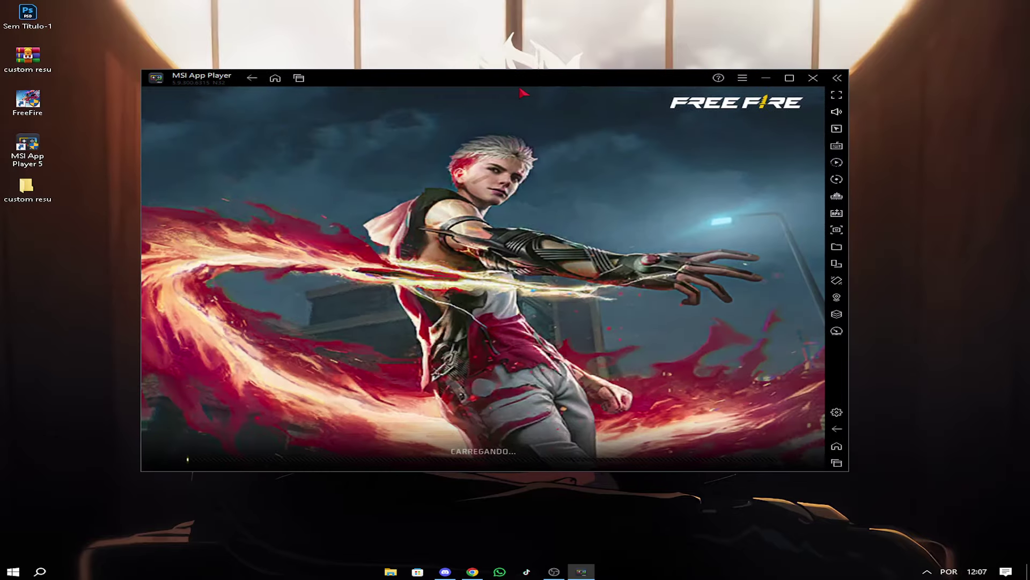
{"action": "mouse_move", "coordinate": [509, 79]}
{"action": "left_mouse_down"}
{"action": "mouse_move", "coordinate": [560, 83]}
{"action": "mouse_move", "coordinate": [519, 82]}
{"action": "left_mouse_up"}
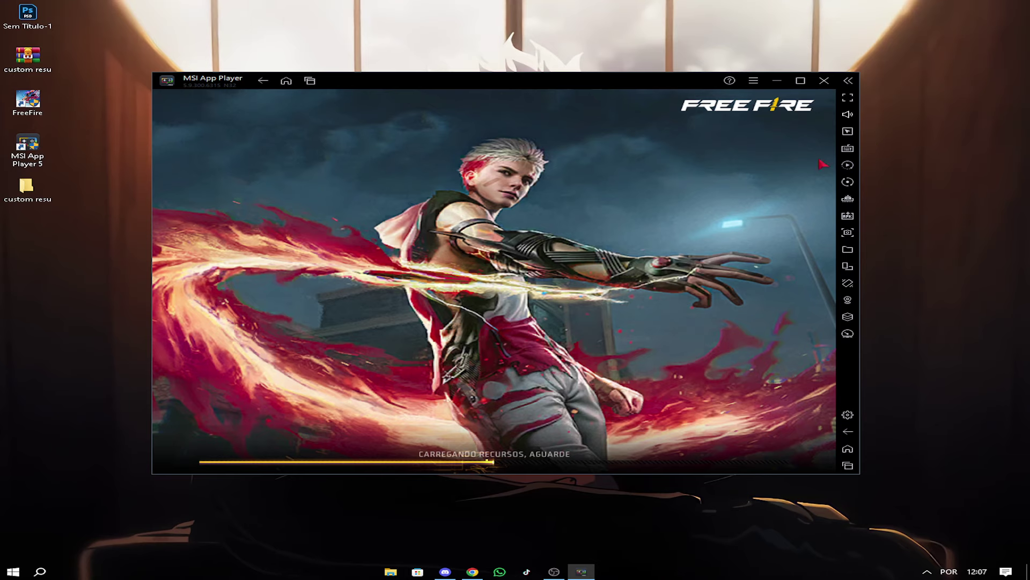
{"action": "left_click_drag", "start_coordinate": [551, 82], "coordinate": [558, 85]}
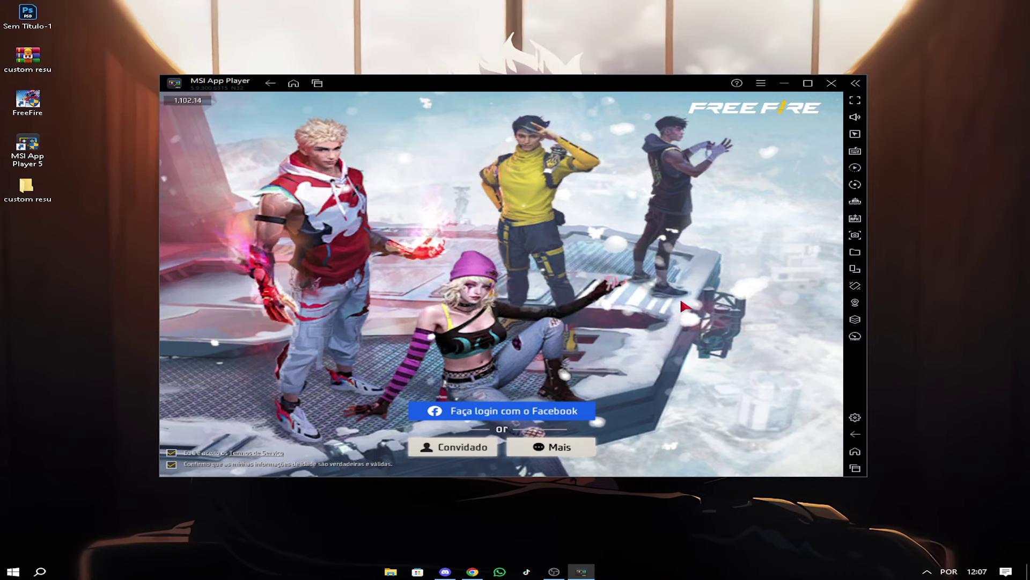
View the game in full screen, return it to the window and dismiss the emulator notice
{"action": "left_click", "coordinate": [855, 100]}
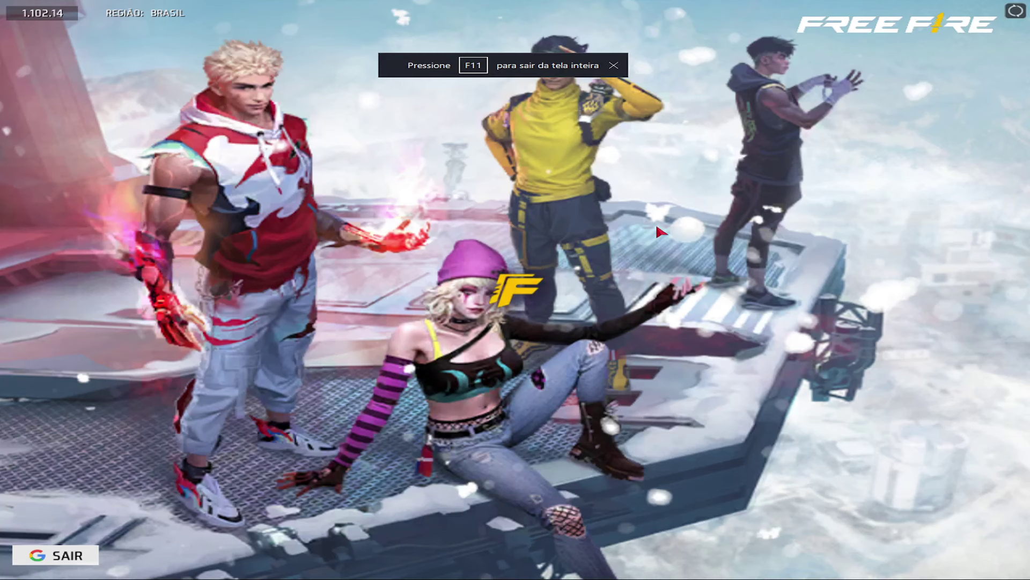
{"action": "key", "text": "F11"}
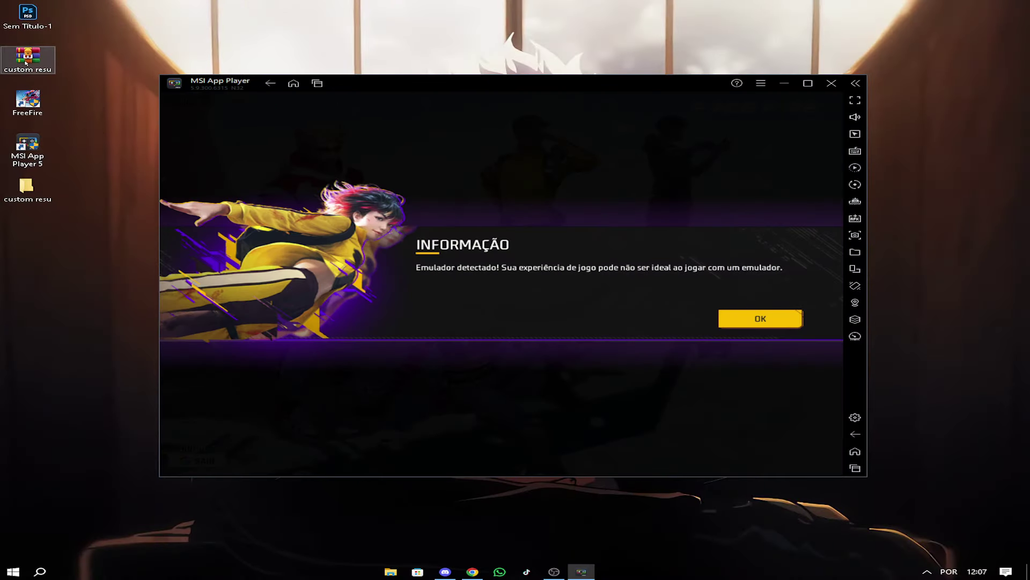
{"action": "left_click", "coordinate": [761, 318]}
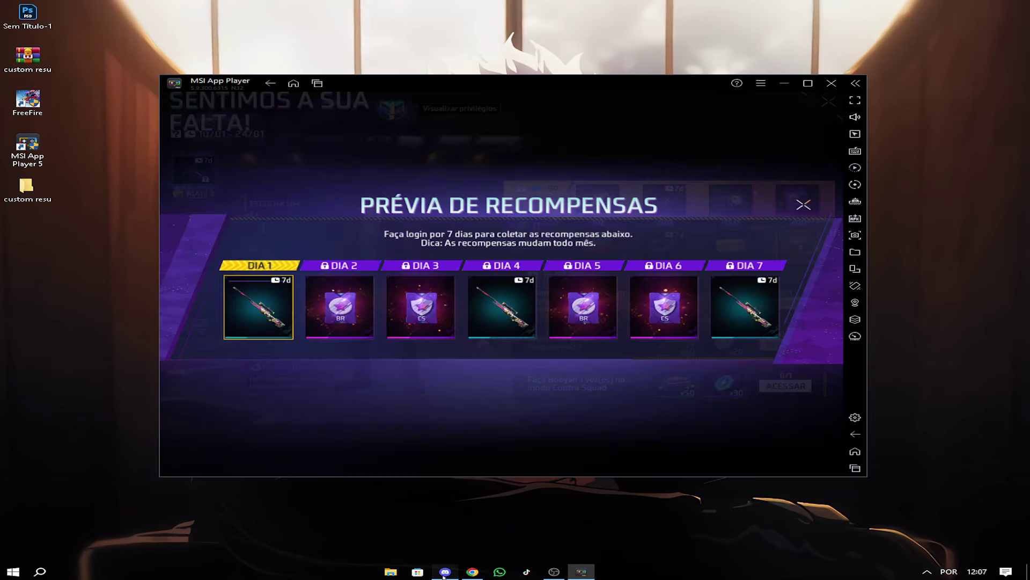
Switch to Discord, examine the downloads in the msi-5 and apks channels, and put Discord away
{"action": "left_click", "coordinate": [445, 571]}
{"action": "left_click", "coordinate": [105, 343]}
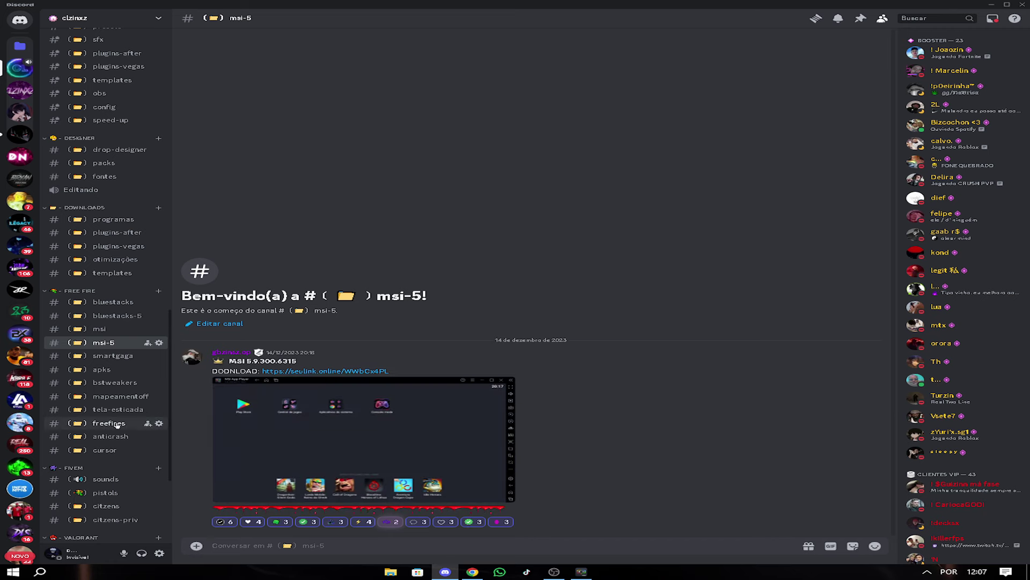
{"action": "left_click", "coordinate": [101, 369]}
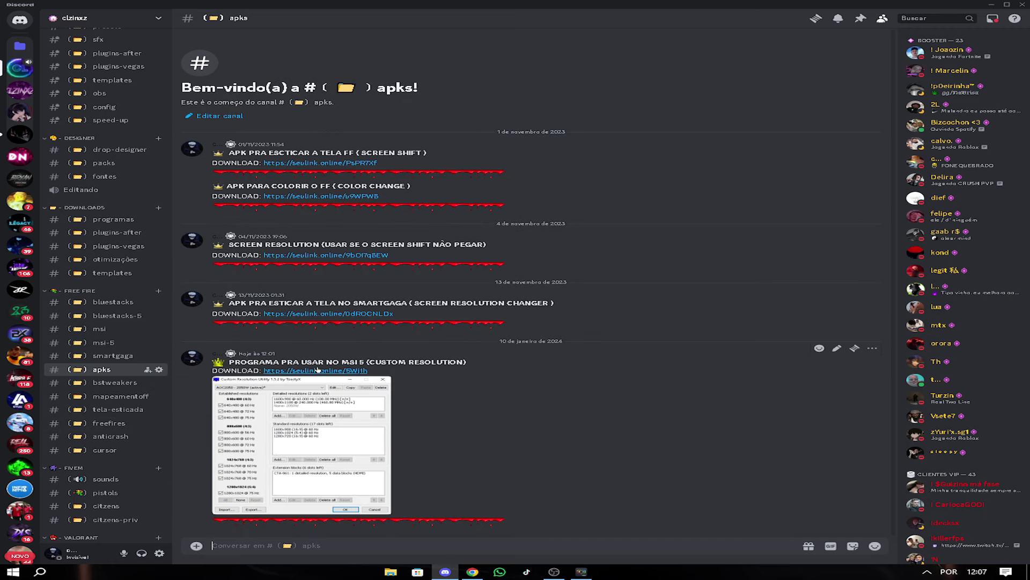
{"action": "left_click", "coordinate": [992, 4]}
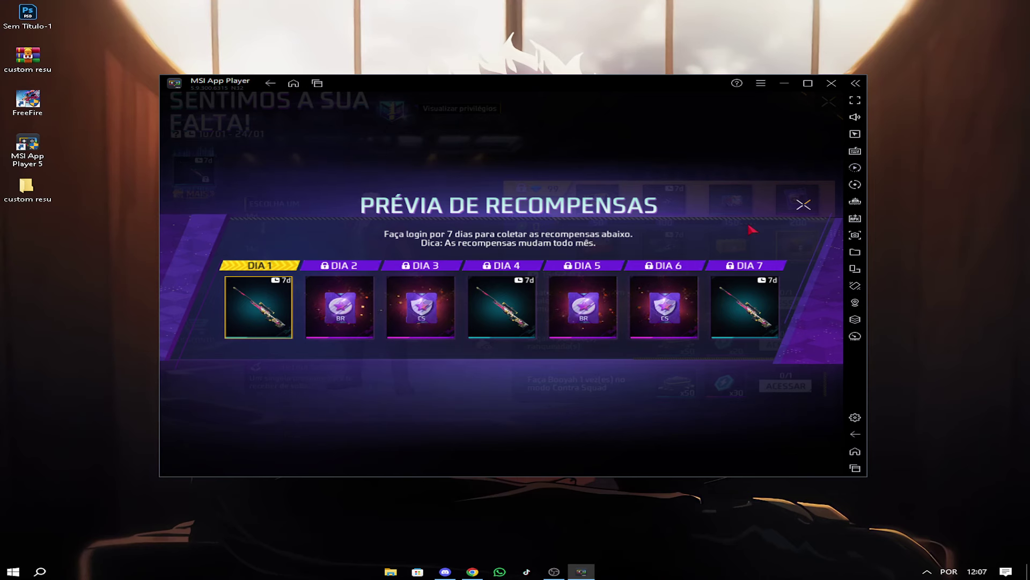
Close the rewards preview and event pop-ups, and inspect the lobby character in full screen before returning to the window
{"action": "left_click", "coordinate": [803, 204]}
{"action": "left_click", "coordinate": [829, 101]}
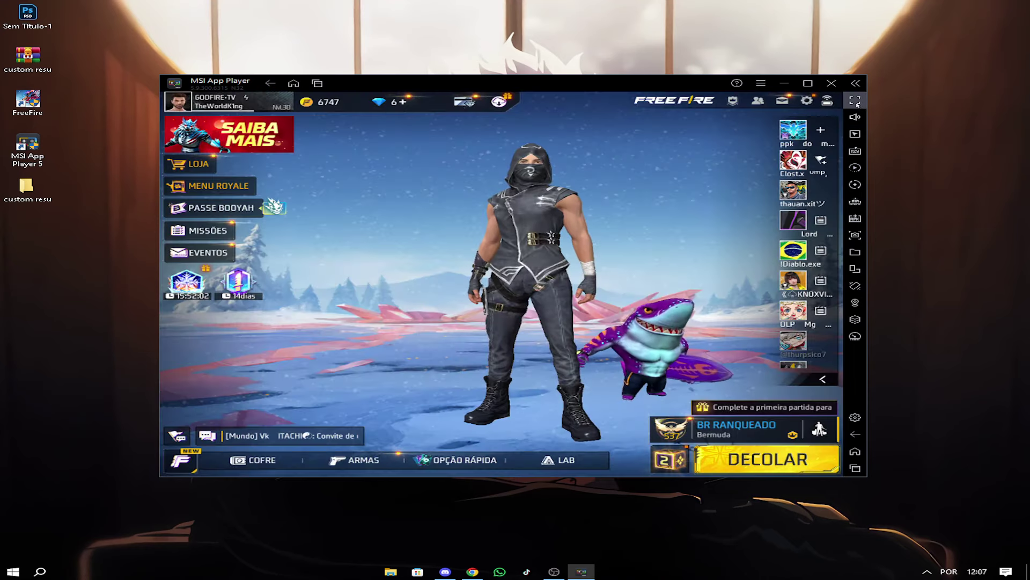
{"action": "key", "text": "F11"}
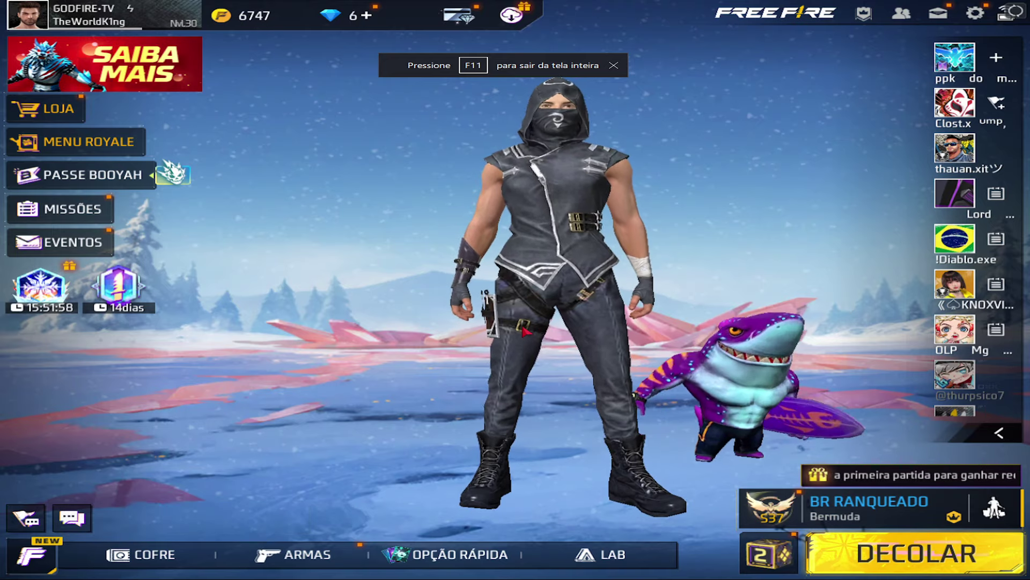
{"action": "left_click_drag", "start_coordinate": [523, 332], "coordinate": [472, 287]}
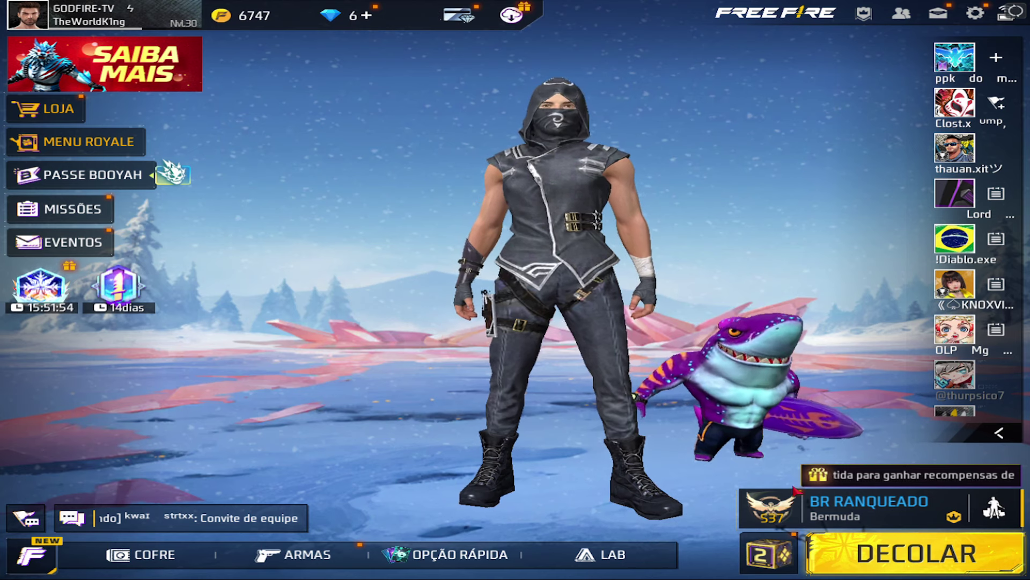
{"action": "key", "text": "F11"}
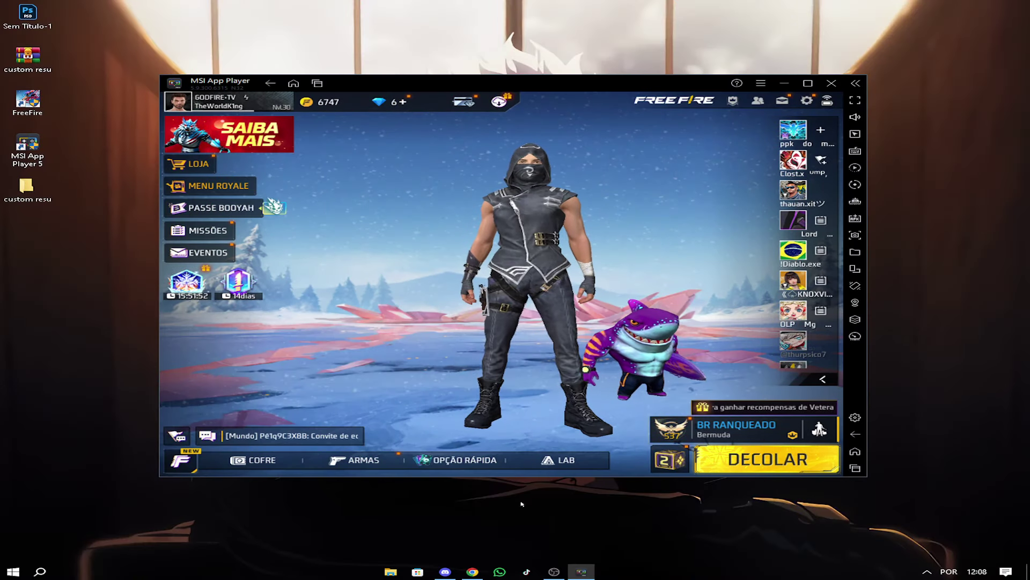